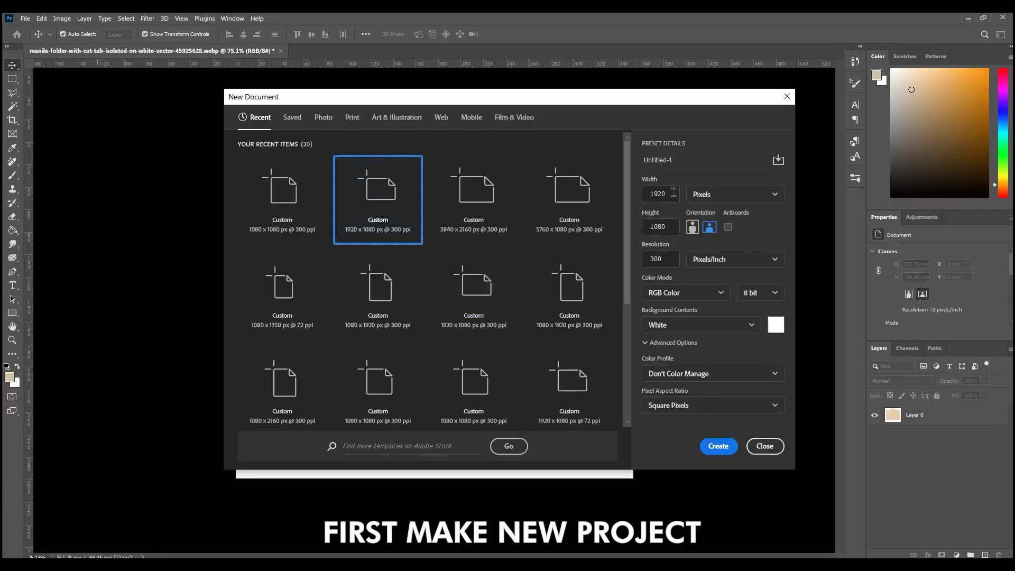
# Create a 1920 × 1080 pixel landscape document at a resolution of 300 pixels/inch
pyautogui.click(672, 193)
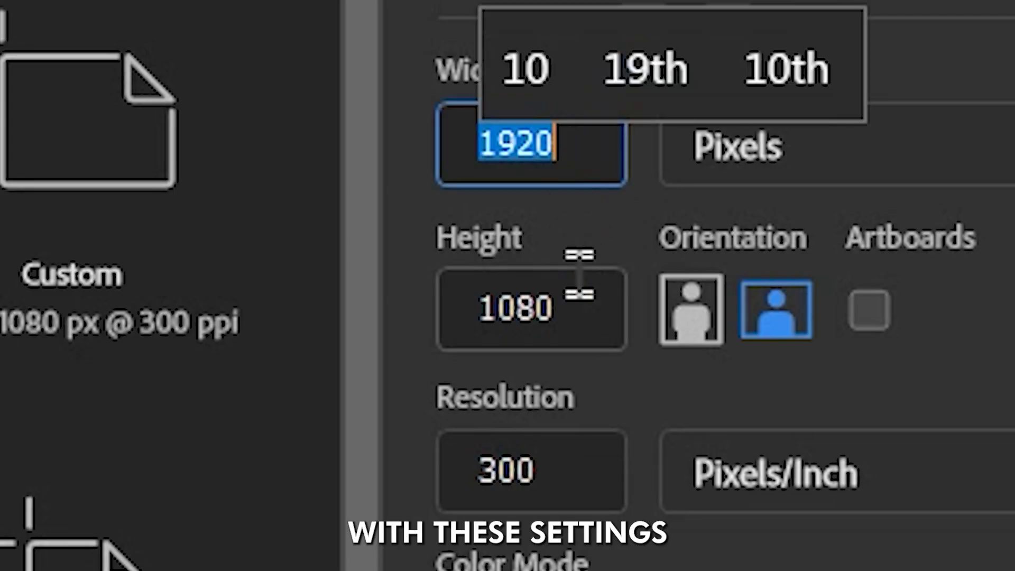
pyautogui.click(671, 224)
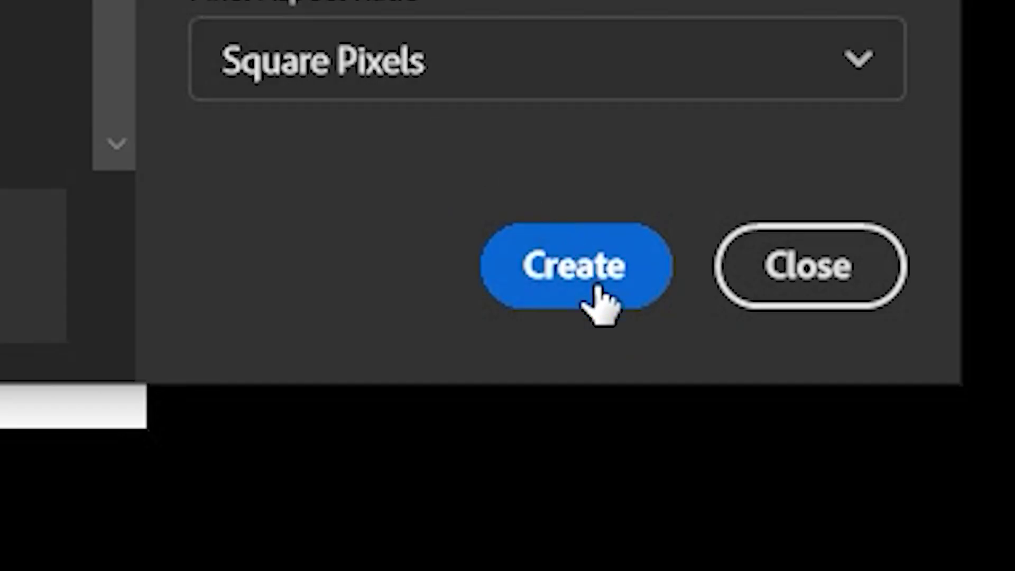
pyautogui.click(586, 267)
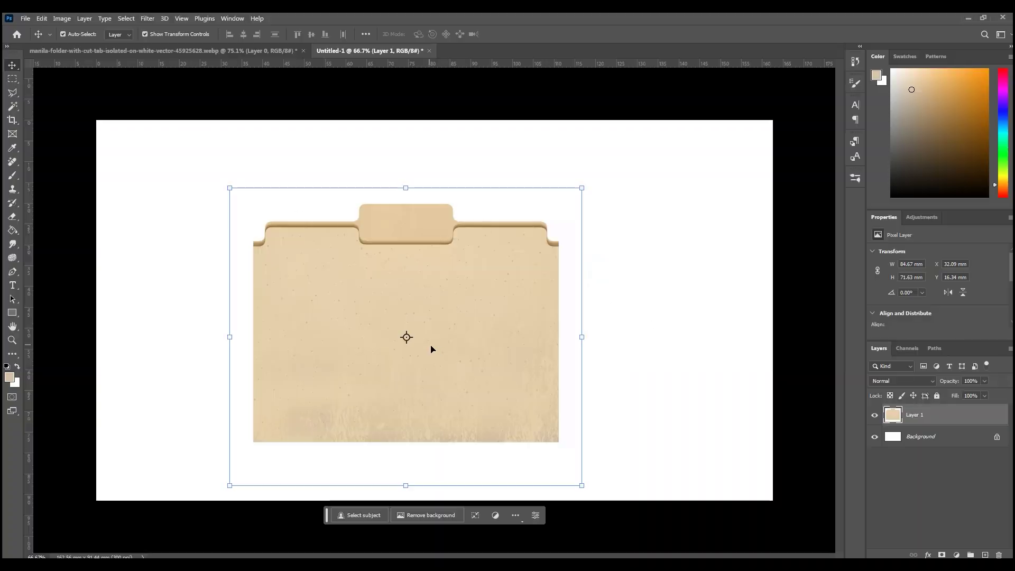
# Enlarge the placed folder image to fill the canvas height and delete the white background around the folder
pyautogui.moveTo(431, 349); pyautogui.dragTo(489, 344)
pyautogui.hotkey('ctrl', 't')
pyautogui.moveTo(612, 329); pyautogui.dragTo(704, 328)
pyautogui.moveTo(258, 327); pyautogui.dragTo(209, 327)
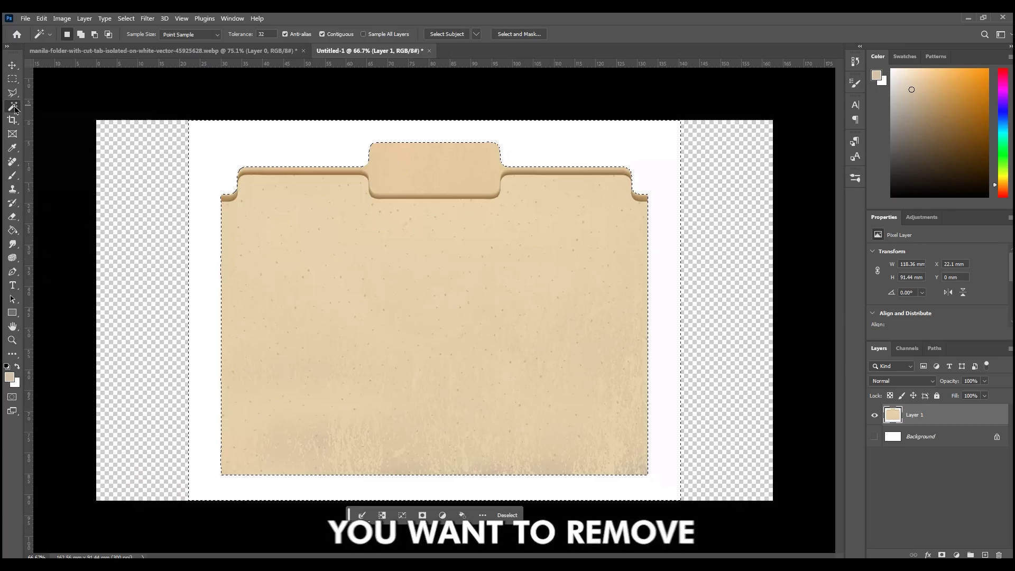
pyautogui.press('BackSpace')
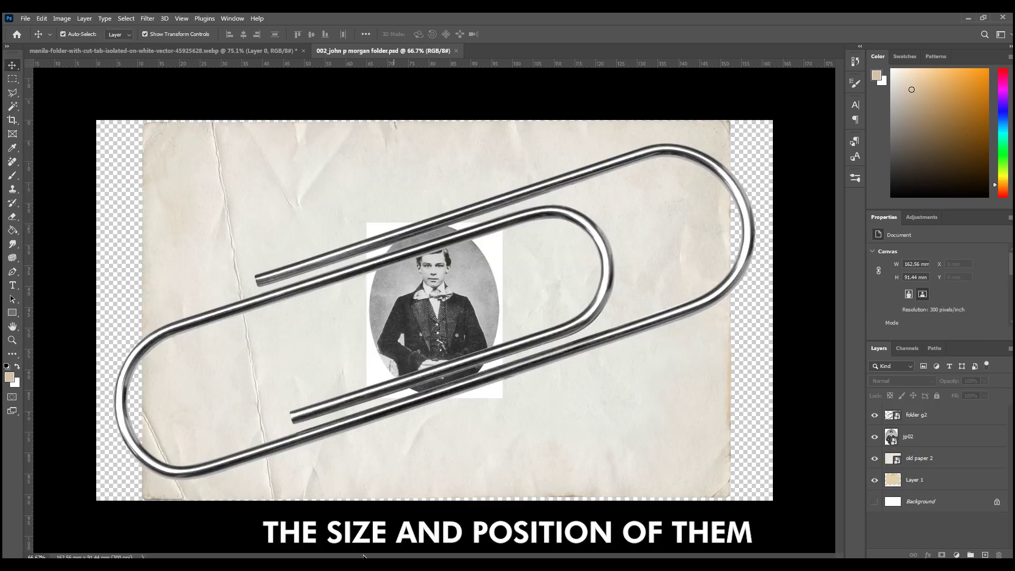
# Fit the old paper inside the folder, with the portrait at its left side and a small paper clip at its upper-left corner
pyautogui.click(917, 415)
pyautogui.click(875, 415)
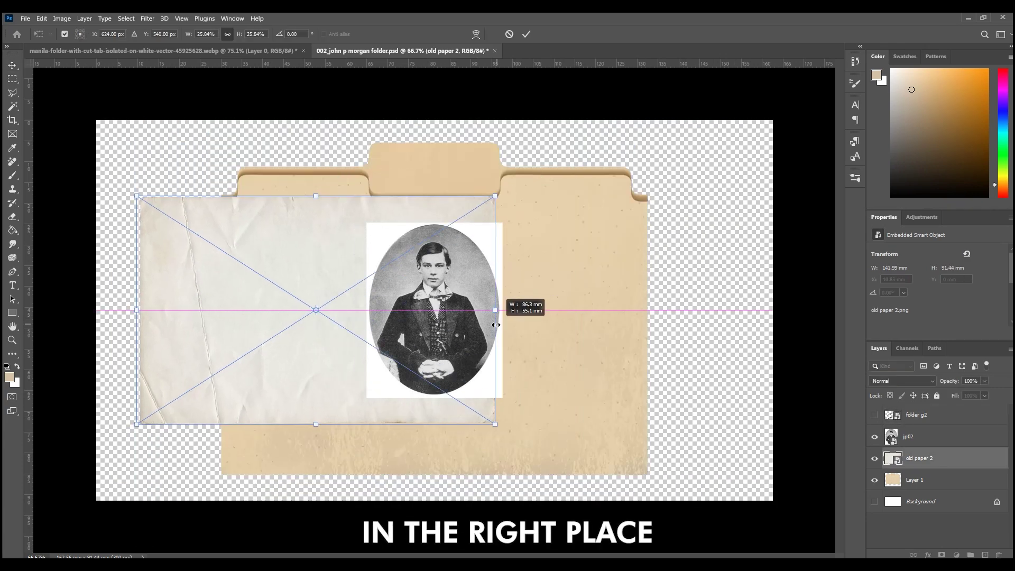
pyautogui.moveTo(261, 341); pyautogui.dragTo(238, 340)
pyautogui.moveTo(608, 339); pyautogui.dragTo(634, 339)
pyautogui.press('Return')
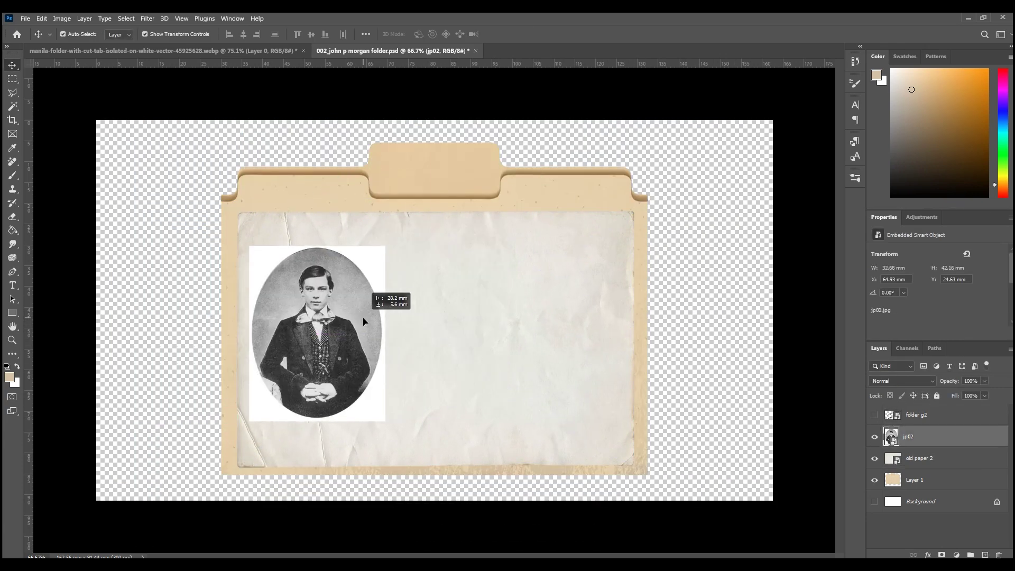
pyautogui.moveTo(385, 336); pyautogui.dragTo(408, 350)
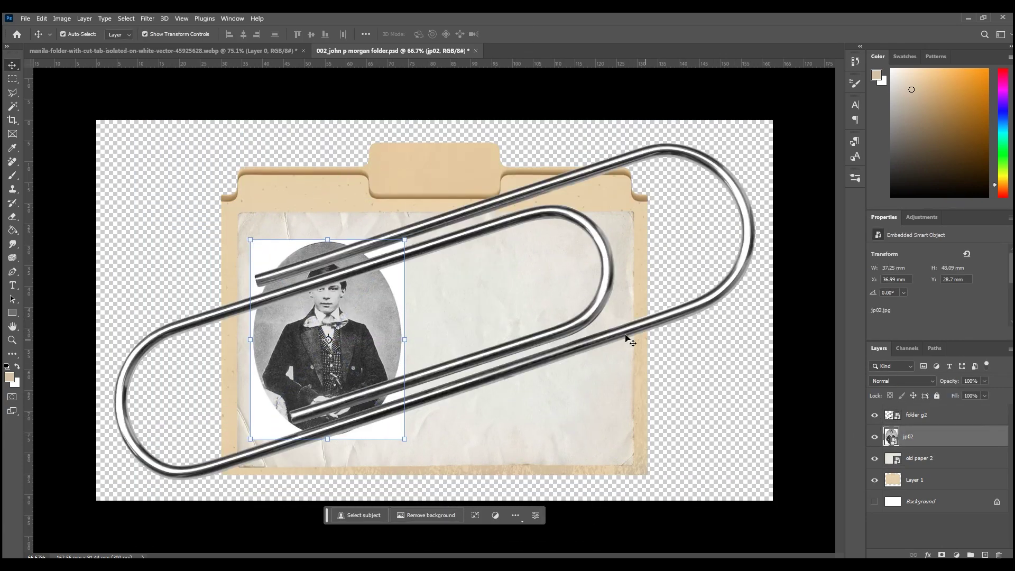
pyautogui.moveTo(625, 335); pyautogui.dragTo(293, 232)
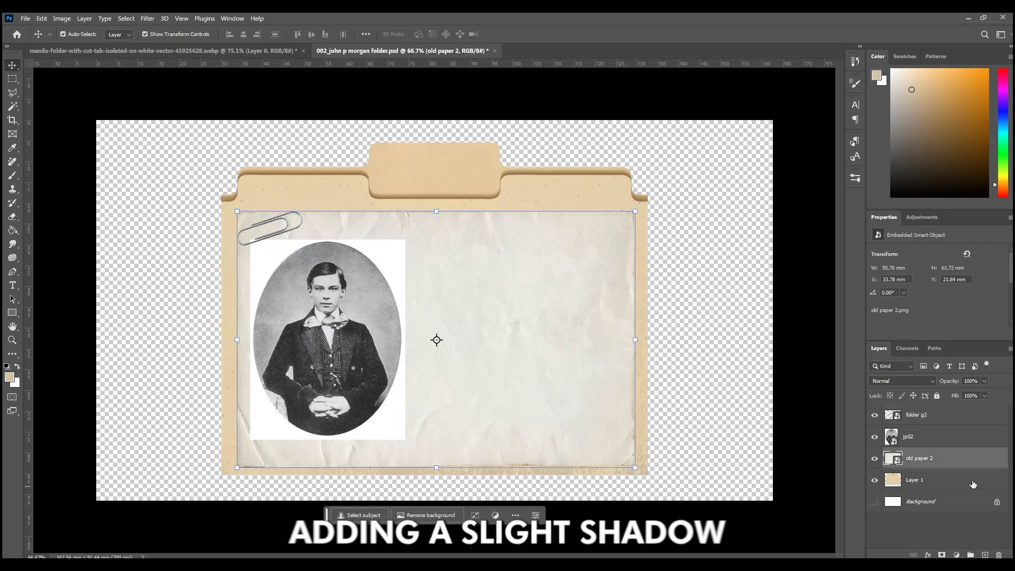
# Add a Multiply drop shadow to the old paper with 34% opacity, 90° angle, 4 px distance, 11% spread and 8 px size
pyautogui.doubleClick(999, 465)
pyautogui.click(624, 500)
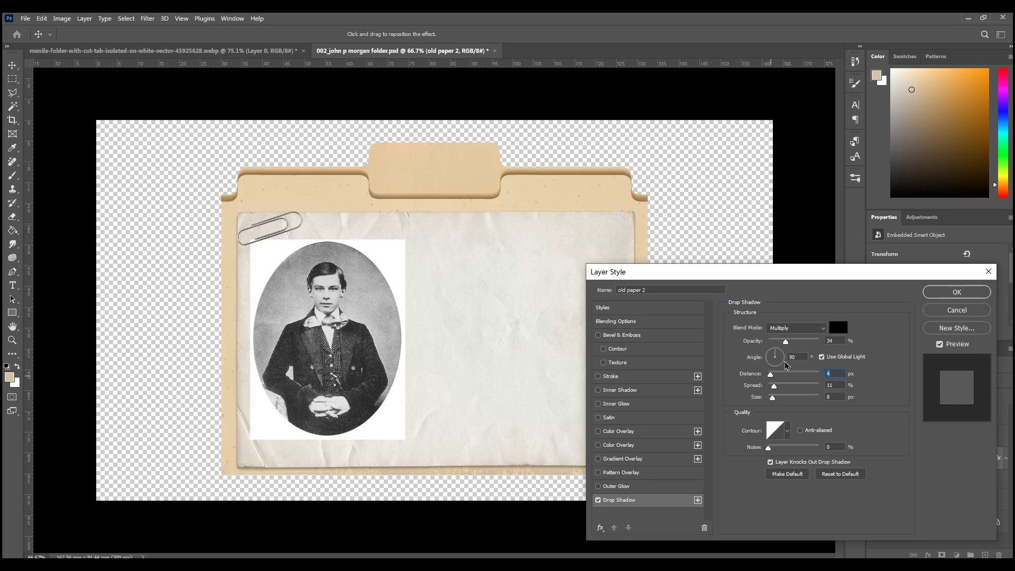
pyautogui.click(957, 292)
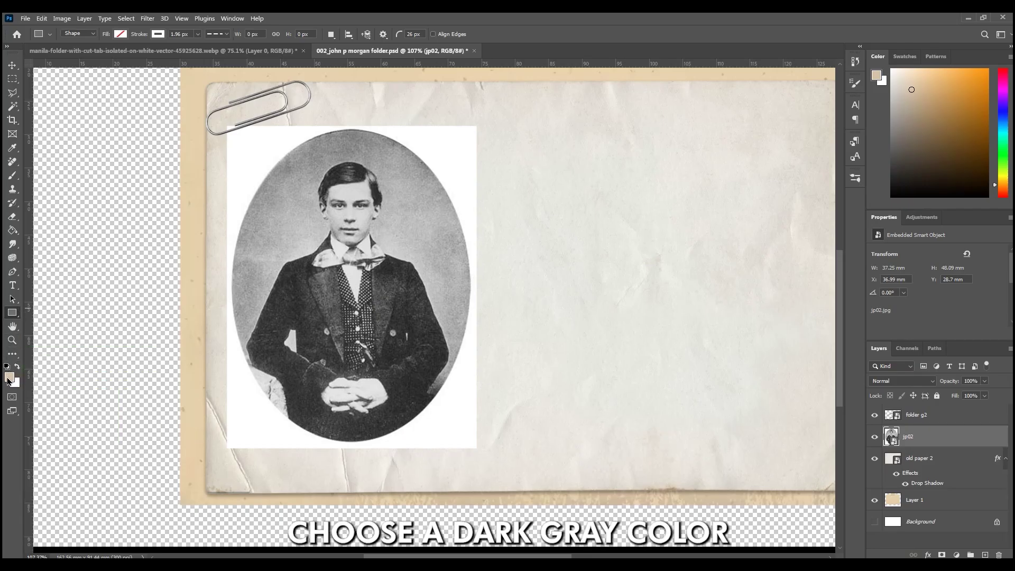
# Set the foreground color to a dark gray
pyautogui.click(9, 376)
pyautogui.click(677, 428)
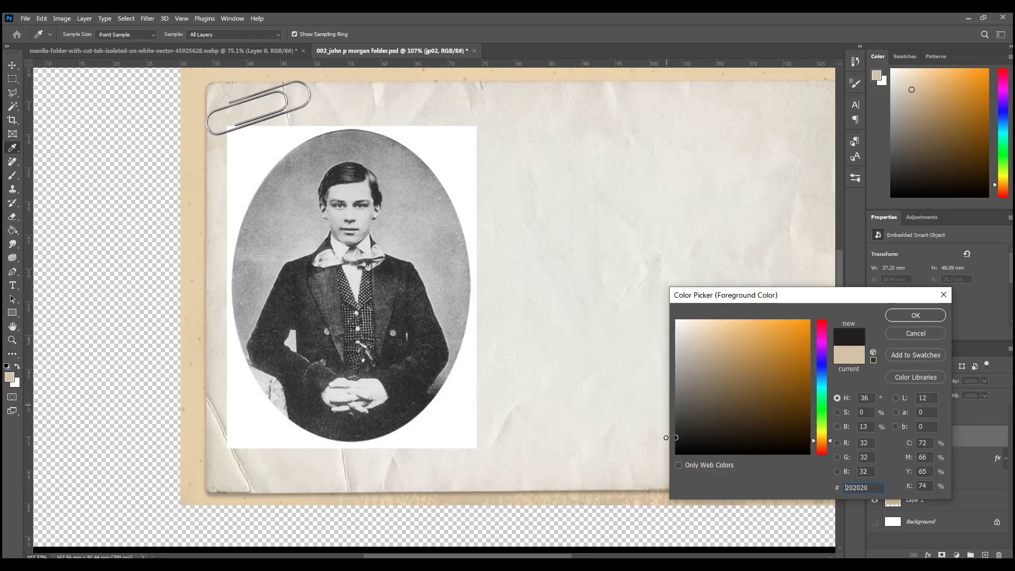
pyautogui.click(893, 315)
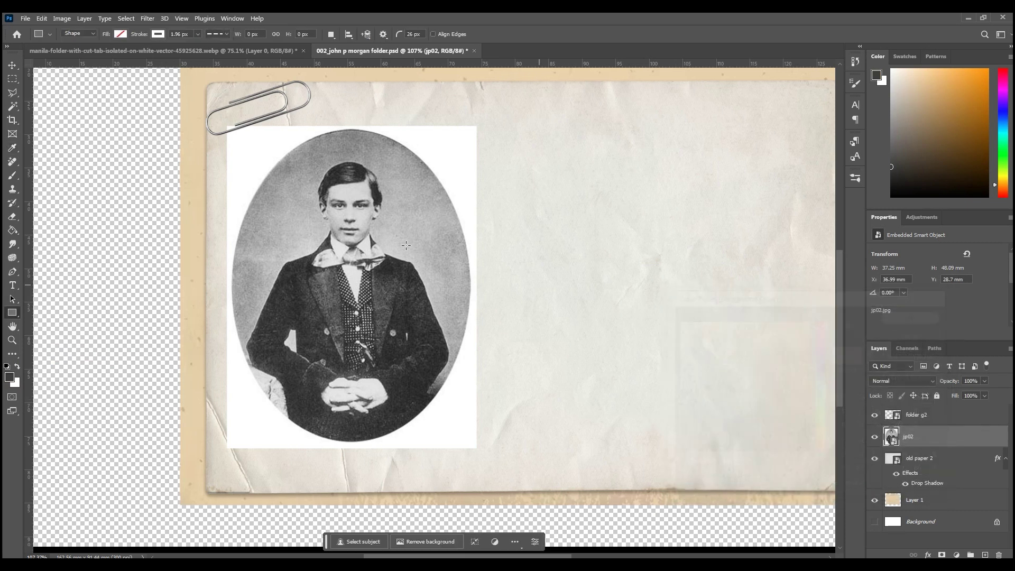
# Draw a rectangle about 38 × 49 mm over the portrait, filled dark gray without a stroke, and place it behind the portrait
pyautogui.moveTo(226, 126); pyautogui.dragTo(299, 246)
pyautogui.moveTo(384, 390); pyautogui.dragTo(482, 451)
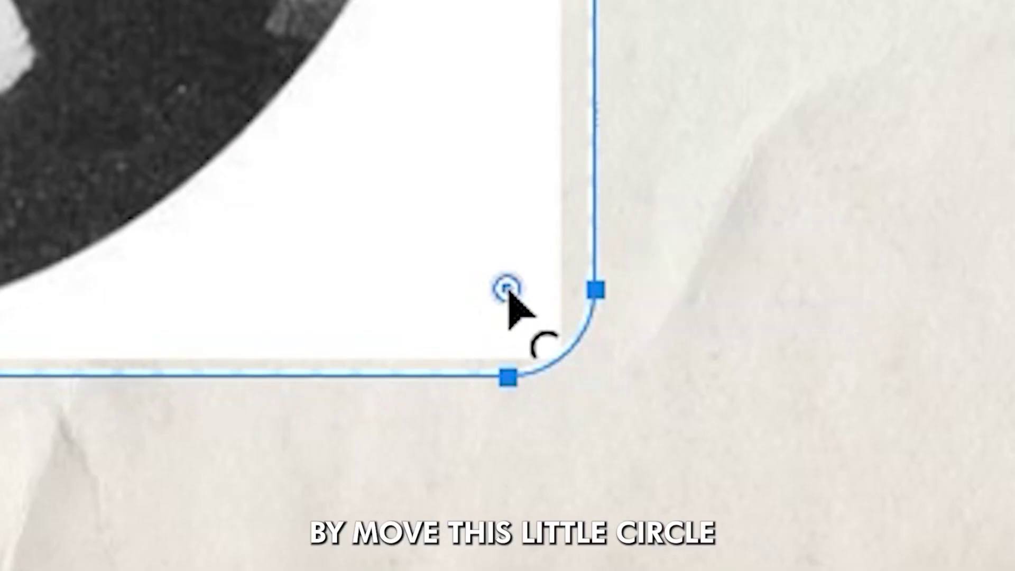
pyautogui.moveTo(508, 290); pyautogui.dragTo(657, 503)
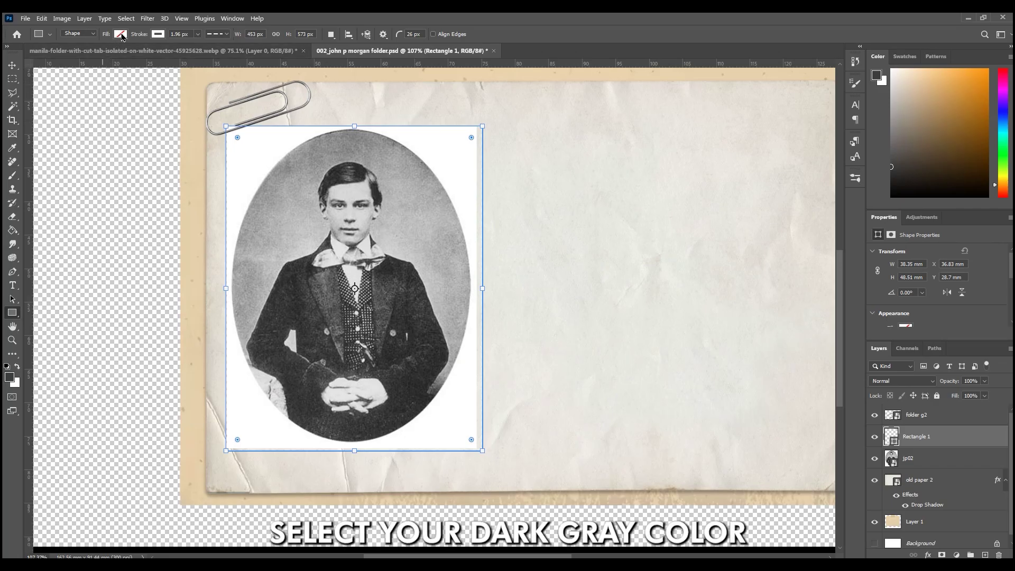
pyautogui.click(120, 34)
pyautogui.click(54, 90)
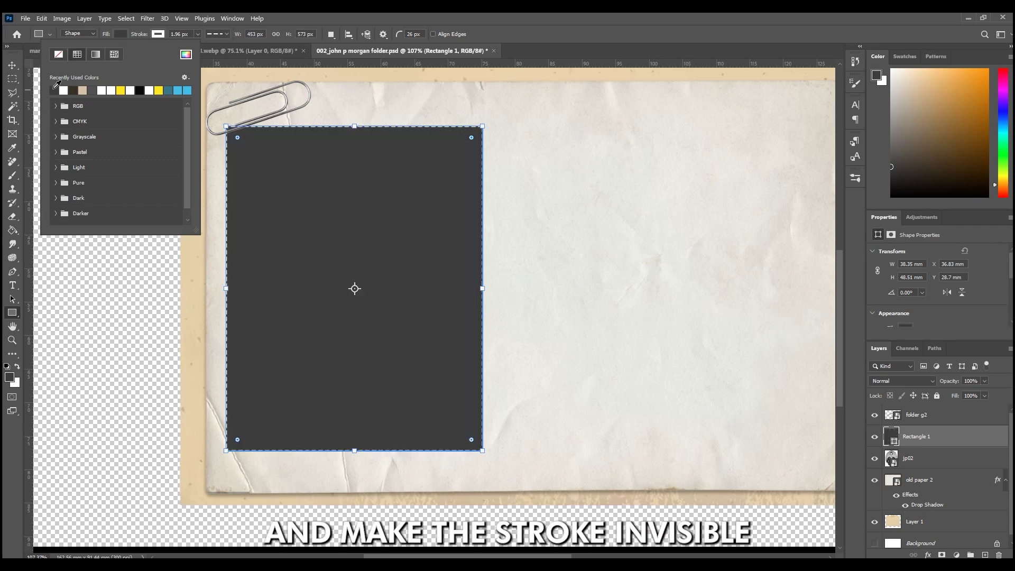
pyautogui.click(158, 34)
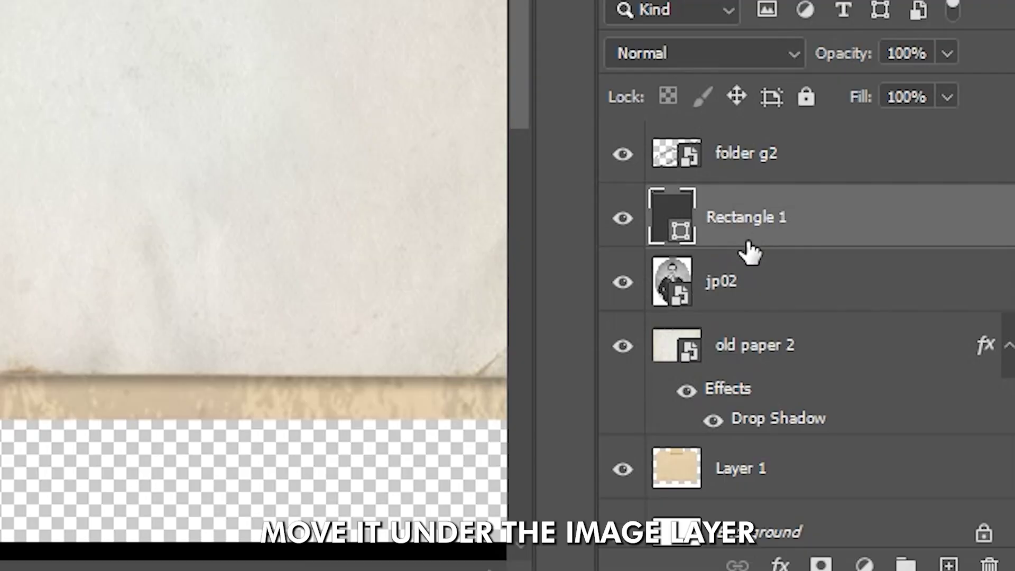
pyautogui.moveTo(915, 444); pyautogui.dragTo(910, 461)
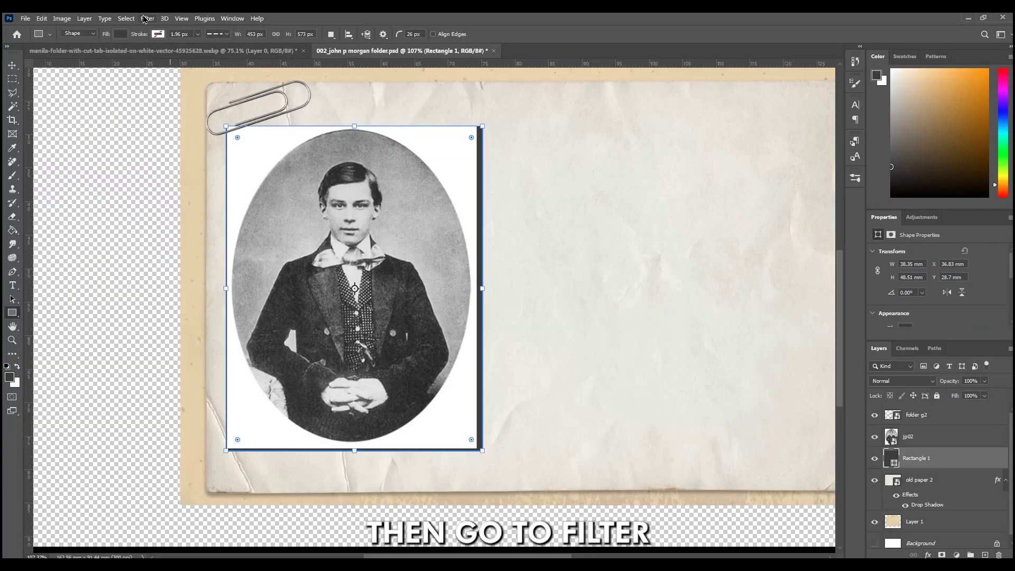
# Apply a randomized Wave filter to the rectangle as a smart object: 1 generator, wavelength 10–44, amplitude 1–71, scale 100% and 37%
pyautogui.click(146, 18)
pyautogui.moveTo(253, 202)
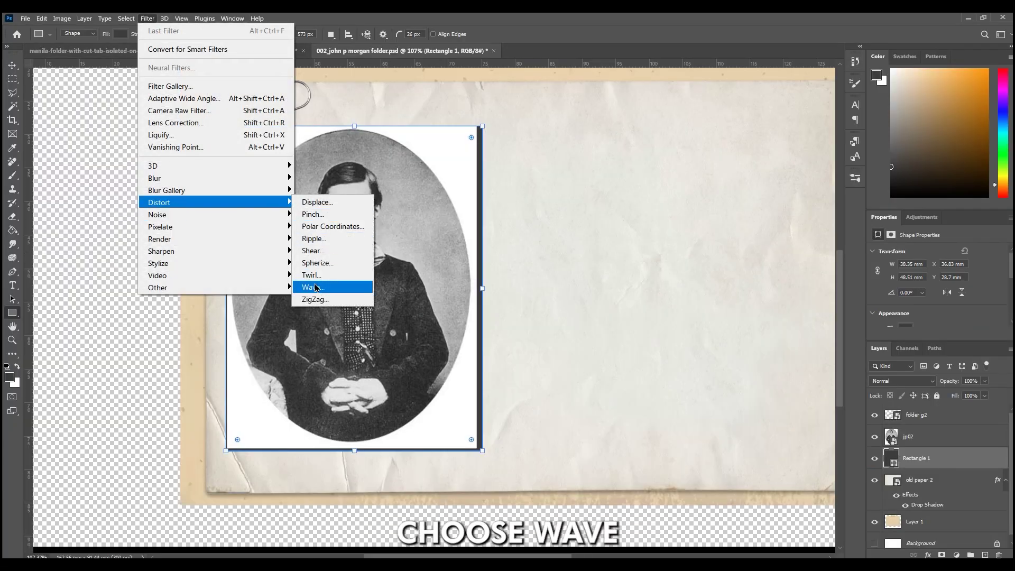
pyautogui.click(316, 287)
pyautogui.click(484, 221)
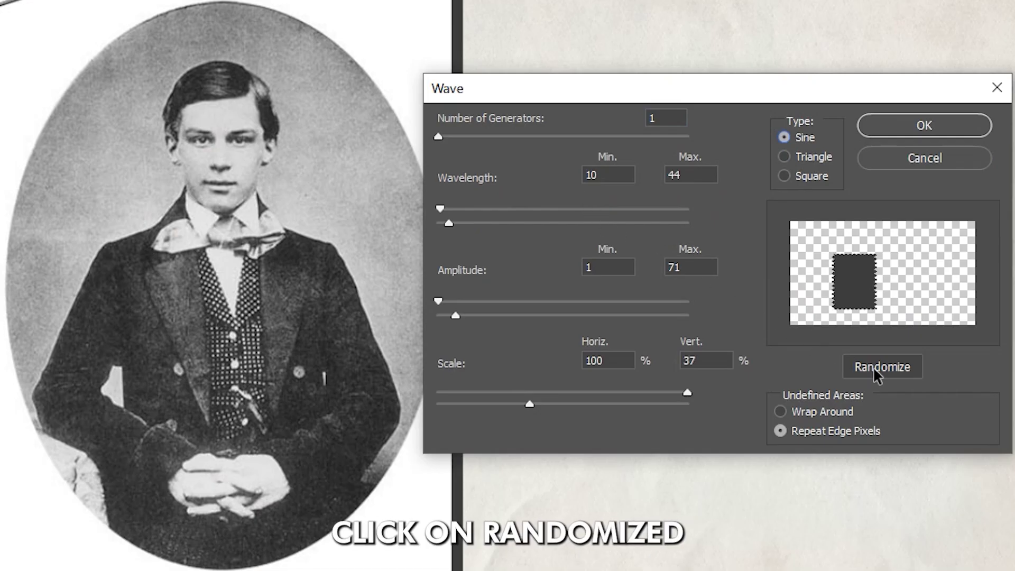
pyautogui.click(875, 370)
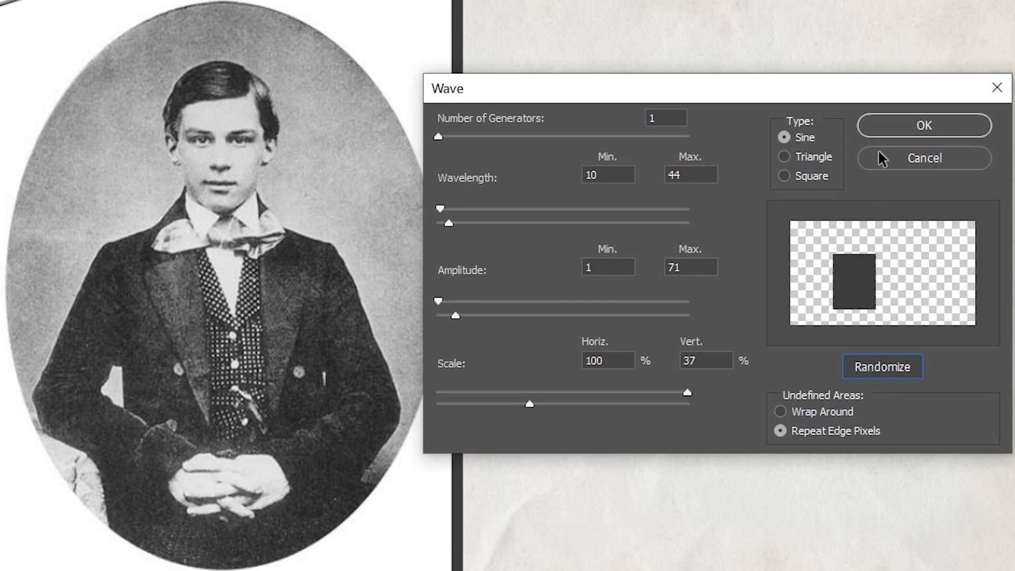
pyautogui.click(884, 133)
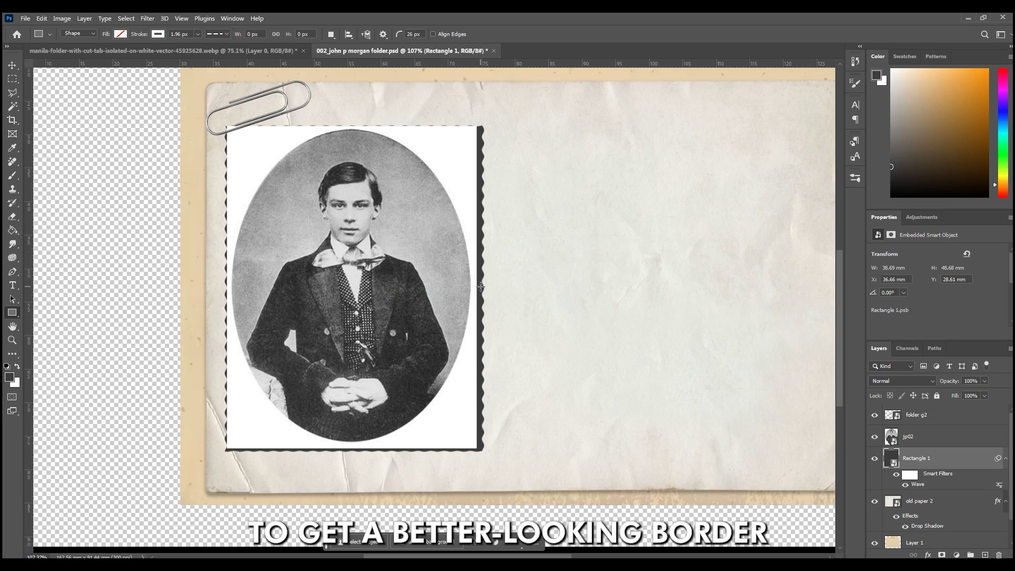
# Slightly resize the wavy rectangle to even out the dark border around the portrait
pyautogui.press('v')
pyautogui.moveTo(484, 287); pyautogui.dragTo(483, 293)
pyautogui.scroll(5, 290, 513)
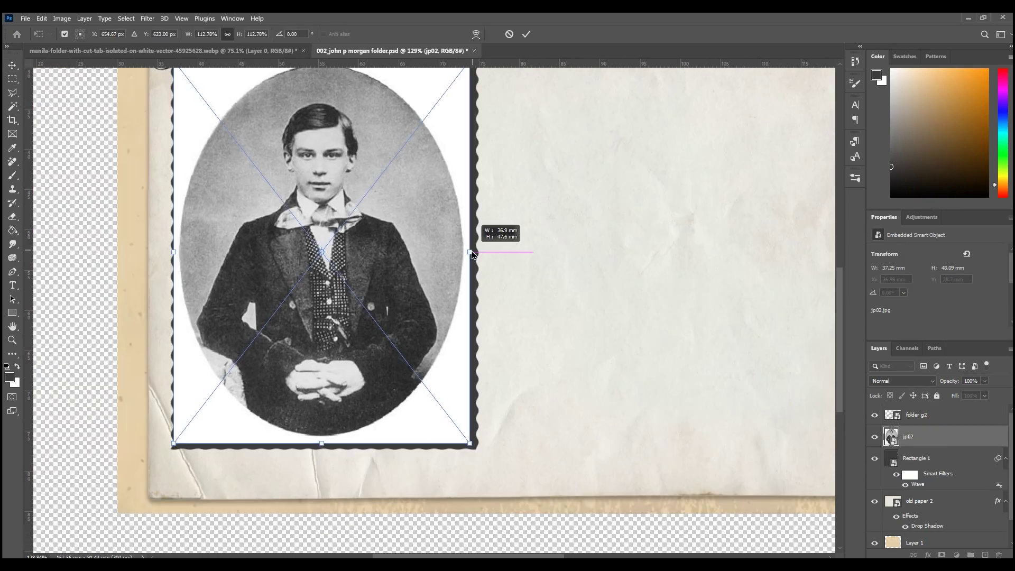
pyautogui.moveTo(469, 252); pyautogui.dragTo(474, 253)
pyautogui.click(526, 34)
# Shrink the portrait to about 37 × 48 mm to expose the wavy border along its edges
pyautogui.scroll(-5, 427, 206)
pyautogui.scroll(10, 299, 262)
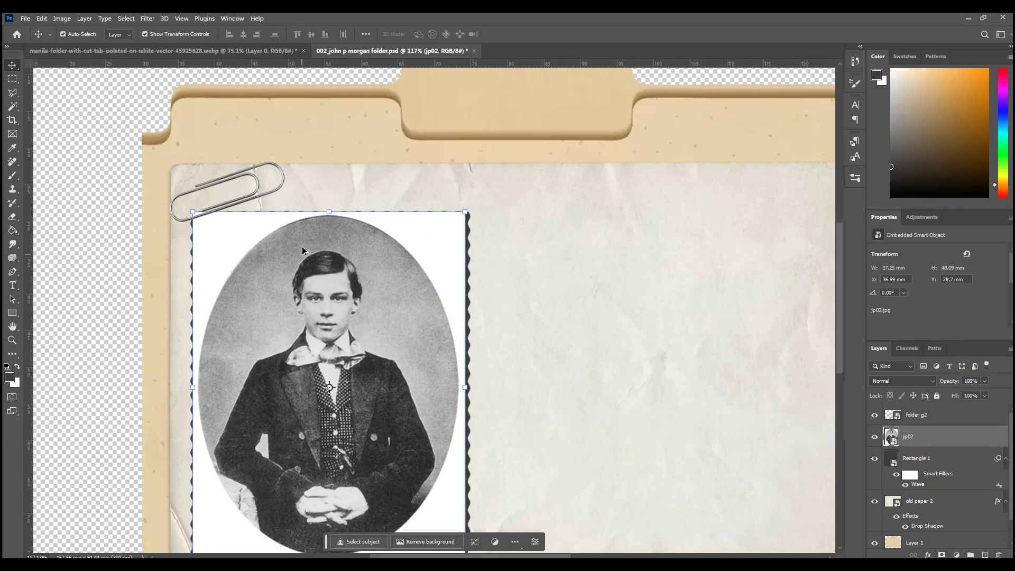
pyautogui.moveTo(355, 205); pyautogui.dragTo(355, 209)
pyautogui.click(526, 34)
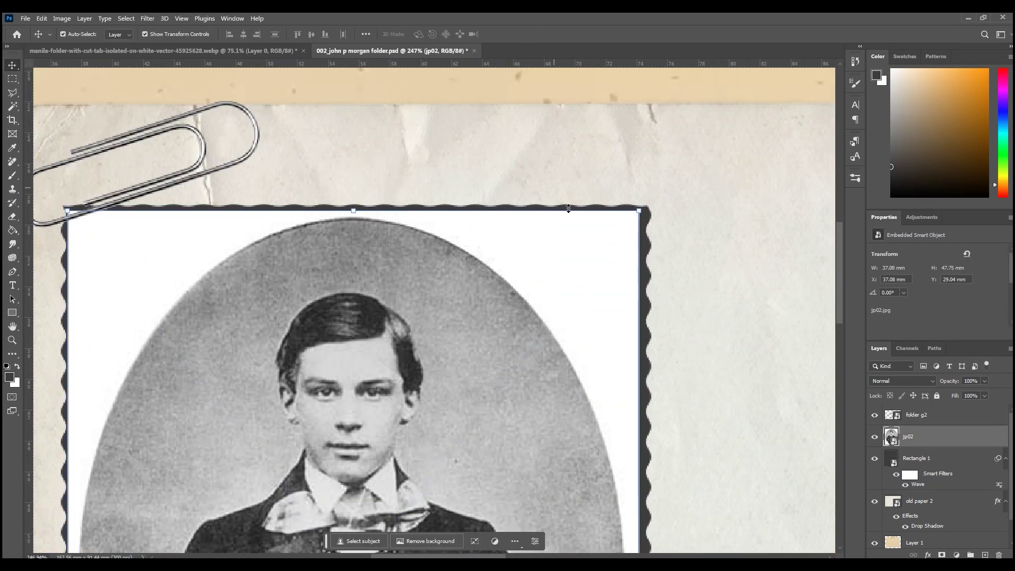
pyautogui.click(543, 152)
pyautogui.scroll(-8, 480, 308)
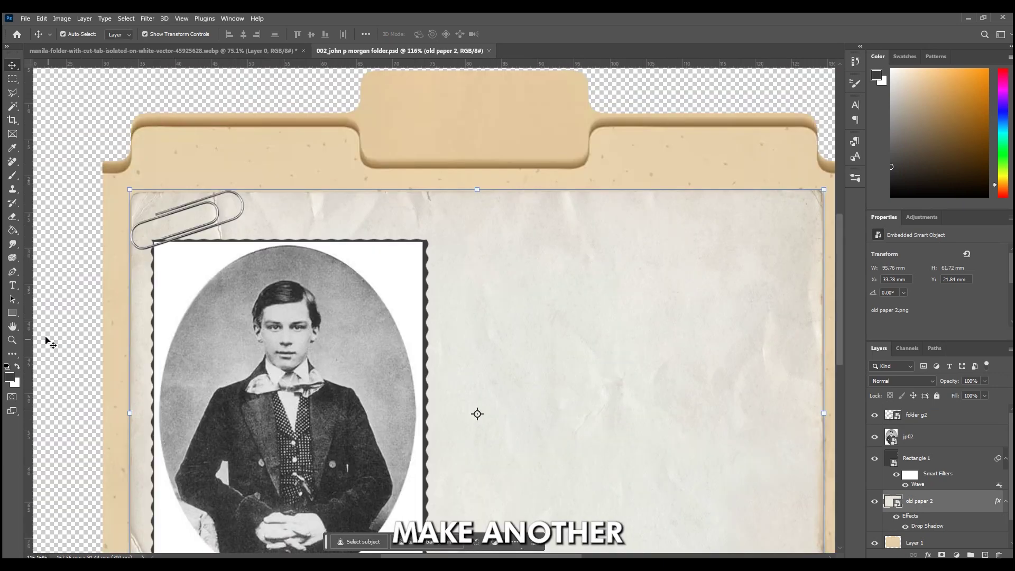
# Draw a header bar about 91 × 7 mm across the paper's top, with dark gray fill, no stroke and square corners
pyautogui.click(12, 312)
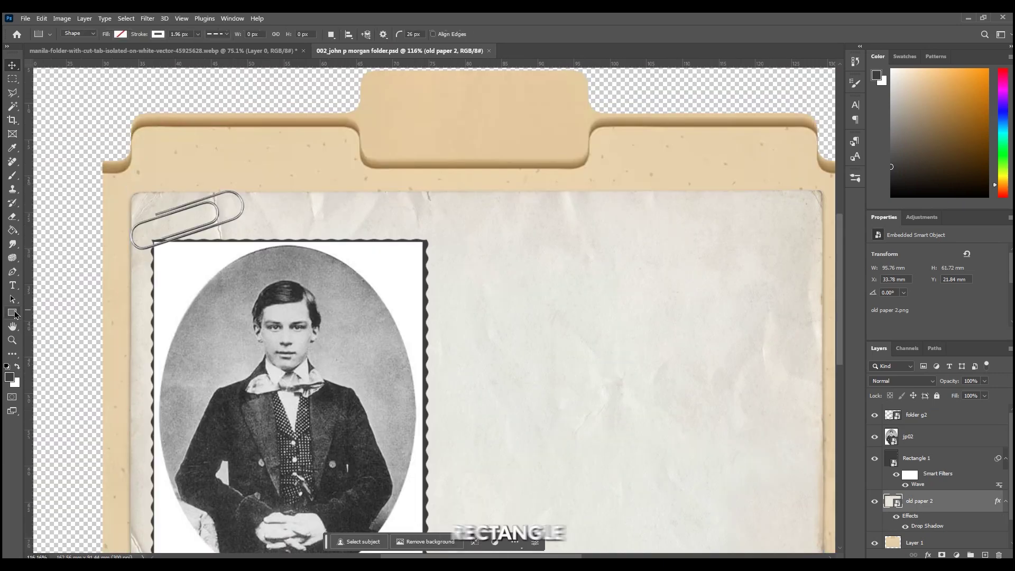
pyautogui.moveTo(150, 207); pyautogui.dragTo(708, 258)
pyautogui.click(121, 34)
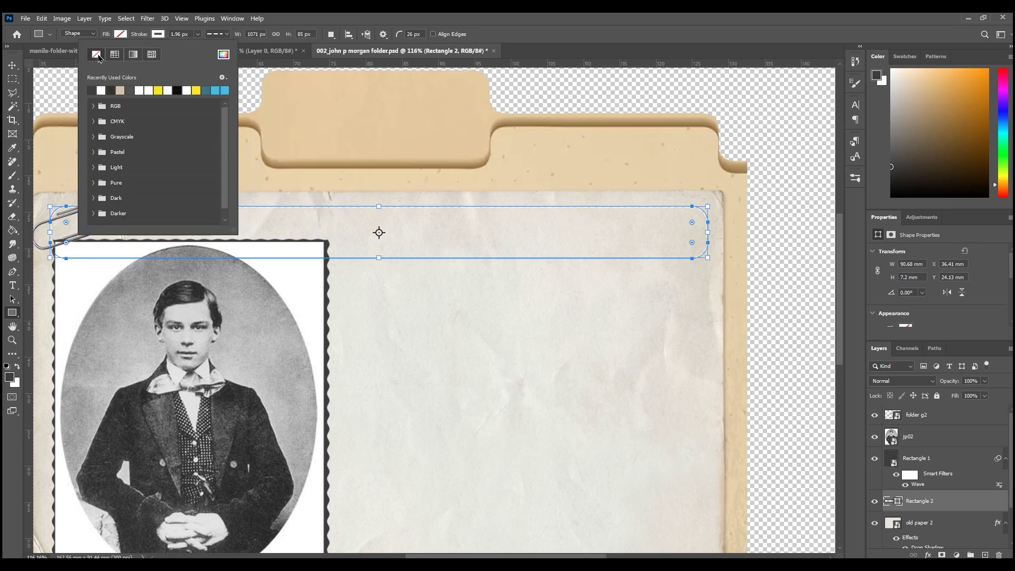
pyautogui.click(54, 90)
pyautogui.moveTo(692, 243); pyautogui.dragTo(714, 261)
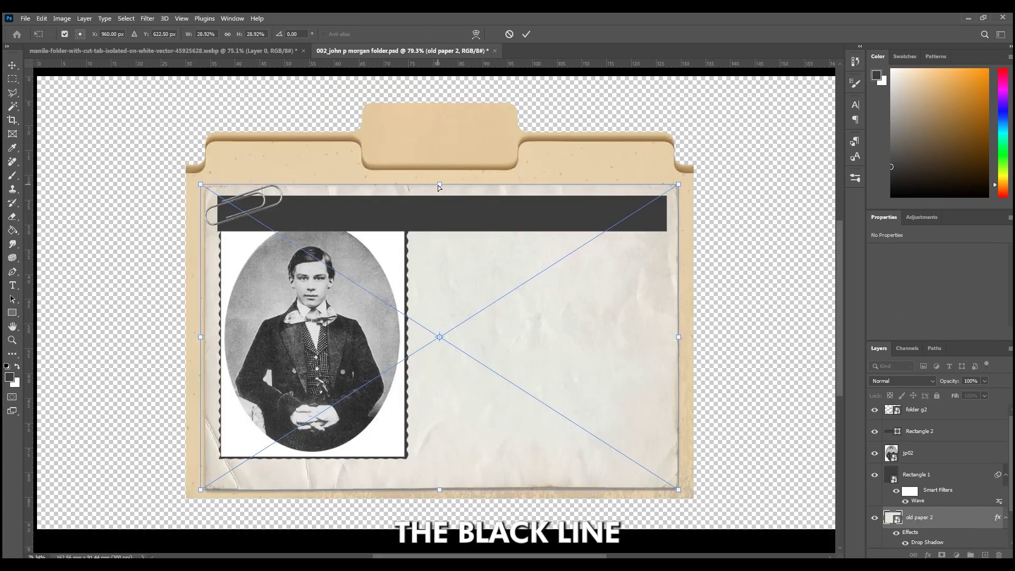
# Extend the old paper upward to a height of about 64.5 mm and move the header bar up above the portrait
pyautogui.moveTo(438, 185); pyautogui.dragTo(439, 170)
pyautogui.click(528, 33)
pyautogui.scroll(4, 306, 224)
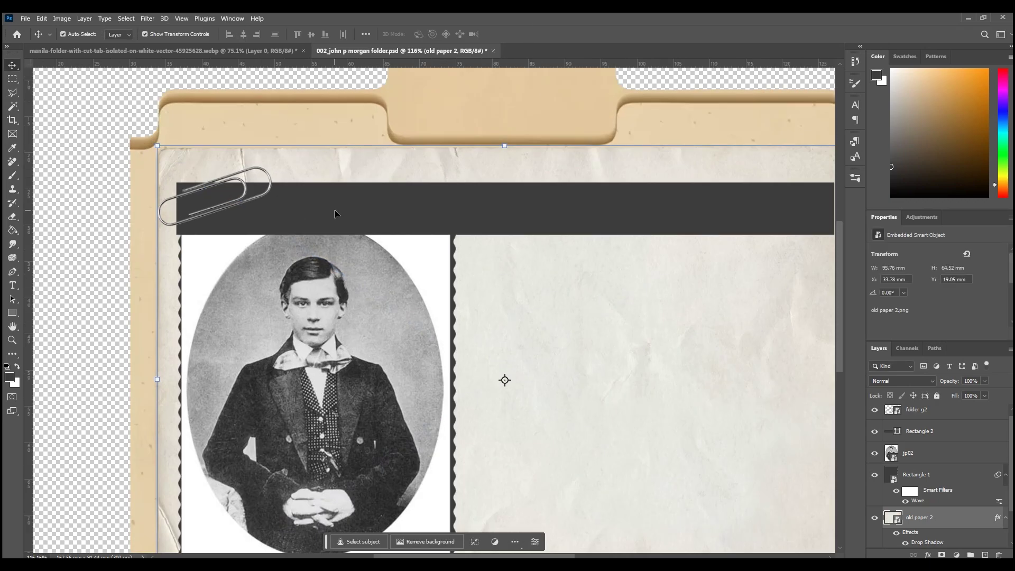
pyautogui.click(334, 211)
pyautogui.keyDown('shift'); pyautogui.click(233, 194); pyautogui.keyUp('shift')
pyautogui.moveTo(374, 224); pyautogui.dragTo(373, 200)
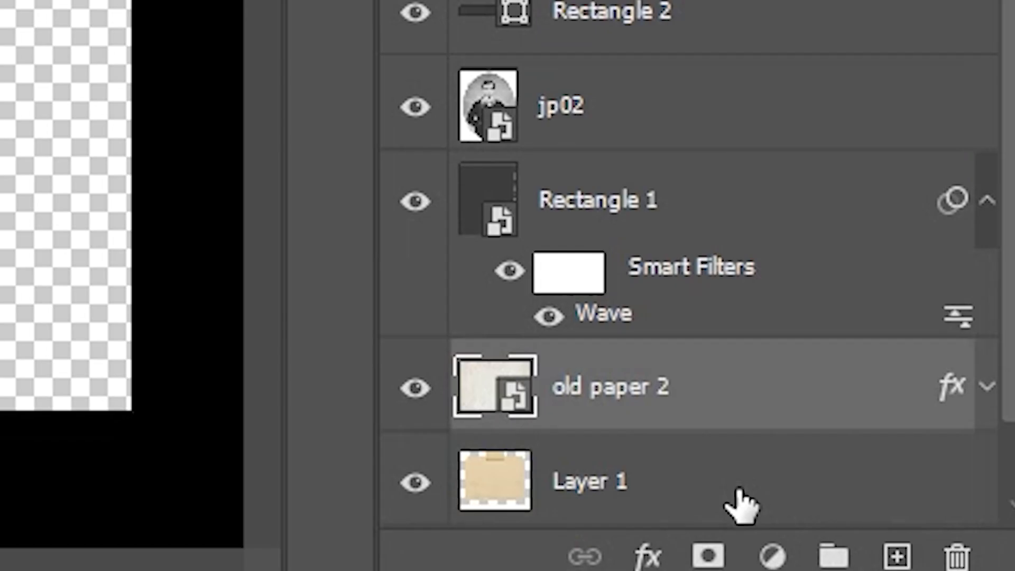
# Duplicate the old paper layer, move the copy above the header bar layer and clip it to the bar
pyautogui.moveTo(963, 528); pyautogui.dragTo(985, 563)
pyautogui.moveTo(896, 561); pyautogui.dragTo(897, 556)
pyautogui.moveTo(801, 397); pyautogui.dragTo(797, 158)
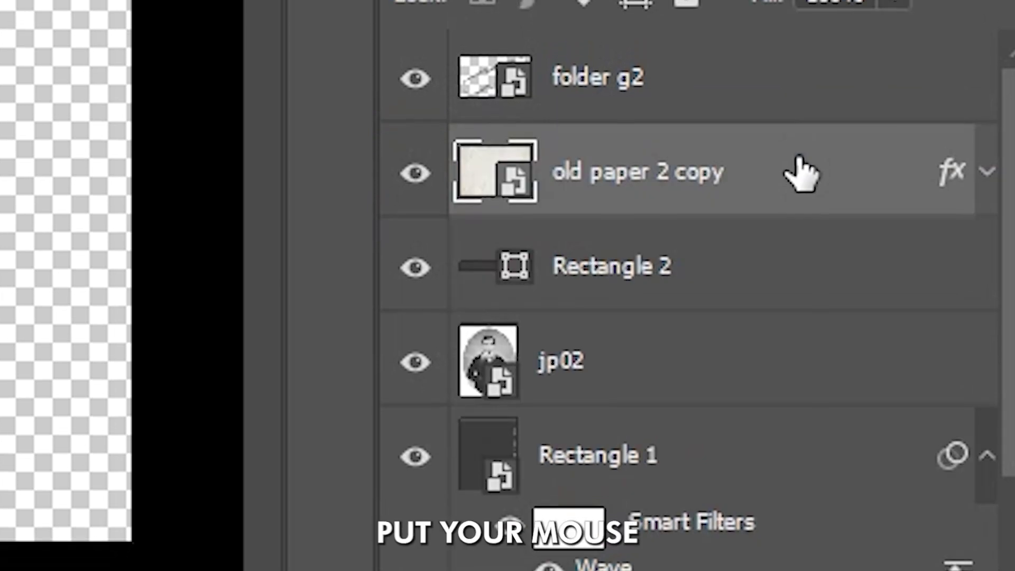
pyautogui.keyDown('alt'); pyautogui.click(724, 180); pyautogui.keyUp('alt')
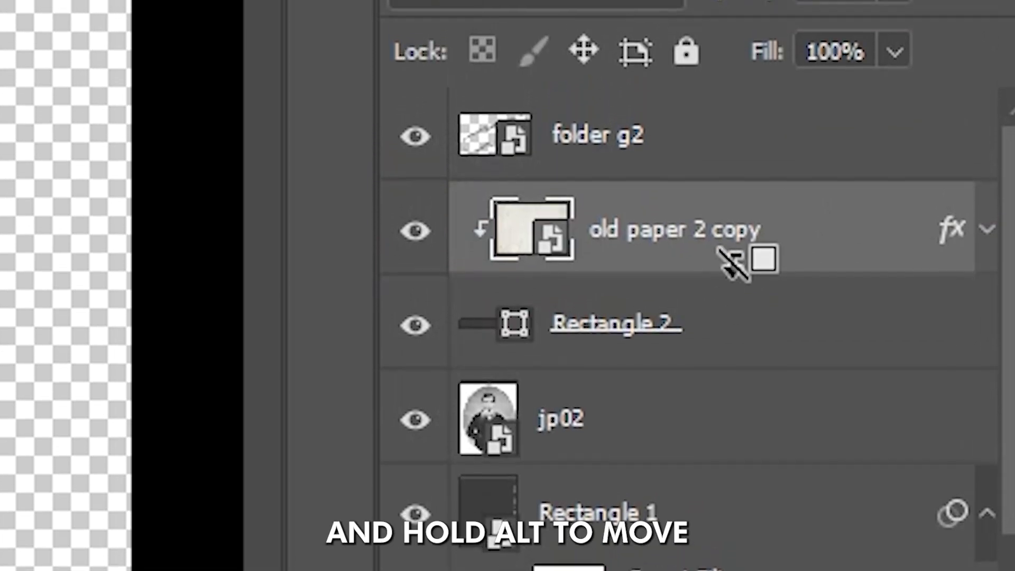
pyautogui.hotkey('ctrl', 'z')
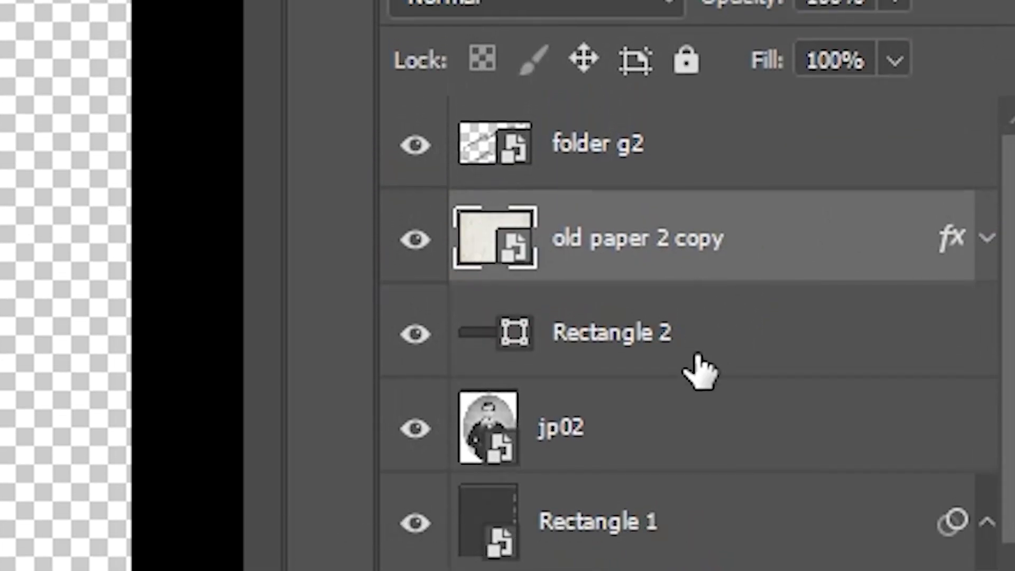
pyautogui.keyDown('alt'); pyautogui.click(696, 357); pyautogui.keyUp('alt')
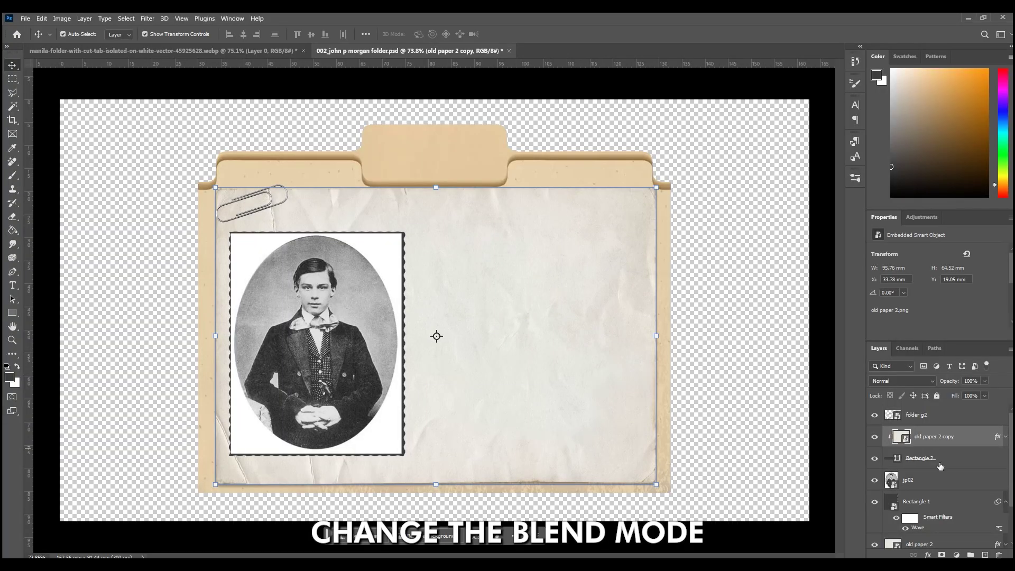
# Set the clipped paper copy's blend mode to Linear Burn to texture the header bar
pyautogui.click(940, 465)
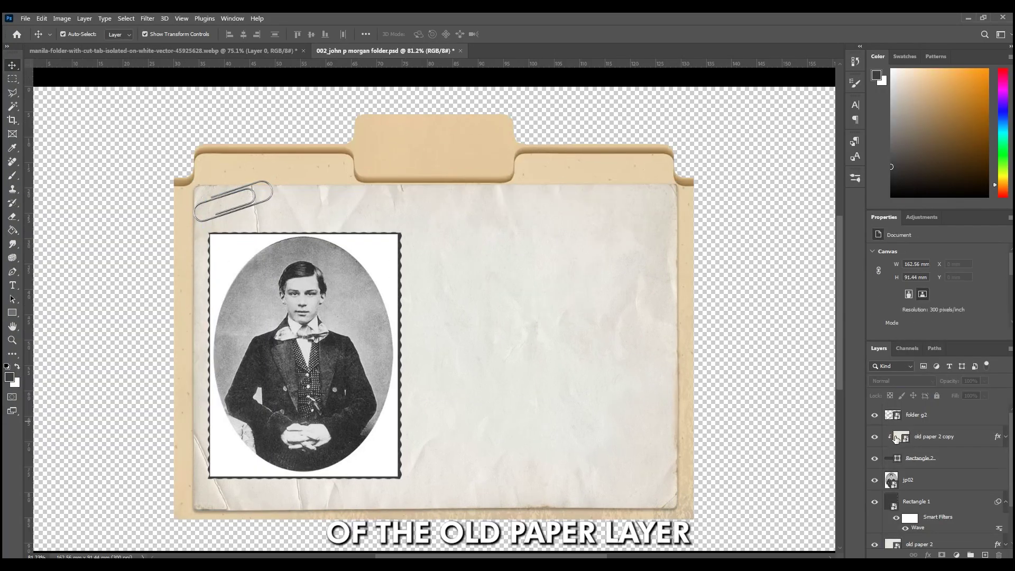
pyautogui.click(929, 436)
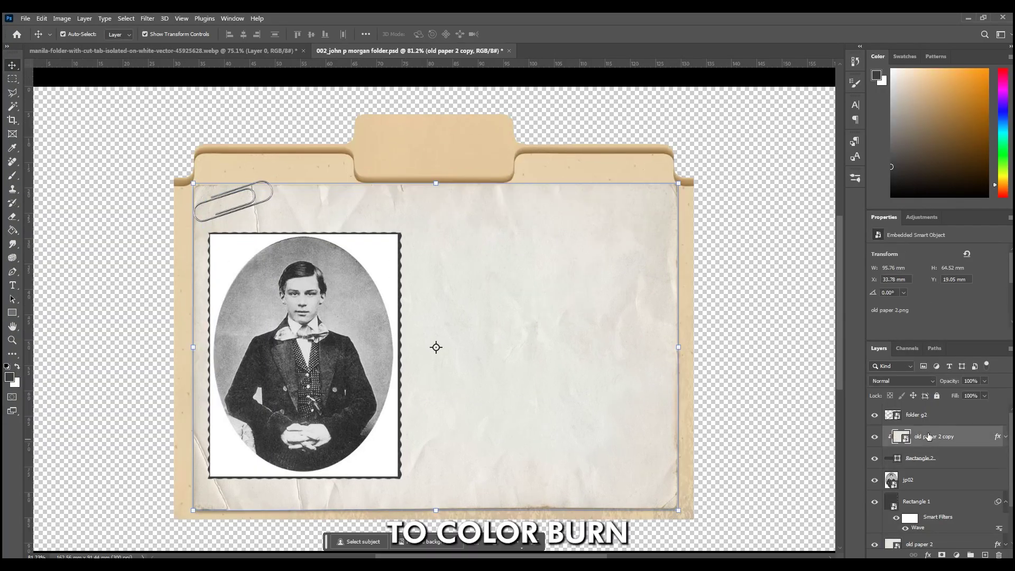
pyautogui.click(917, 380)
pyautogui.click(899, 383)
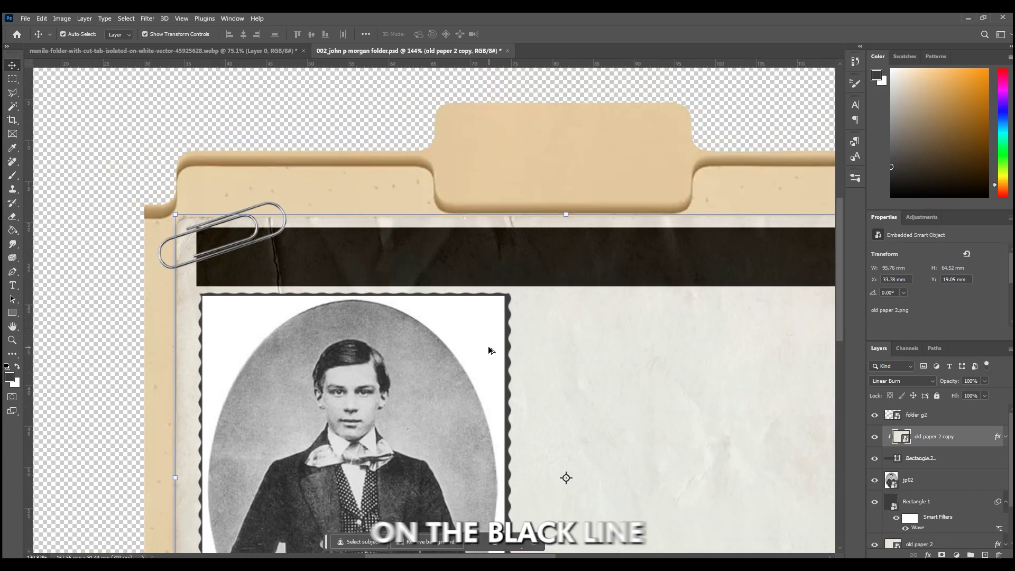
pyautogui.scroll(-7, 490, 351)
pyautogui.scroll(9, 562, 326)
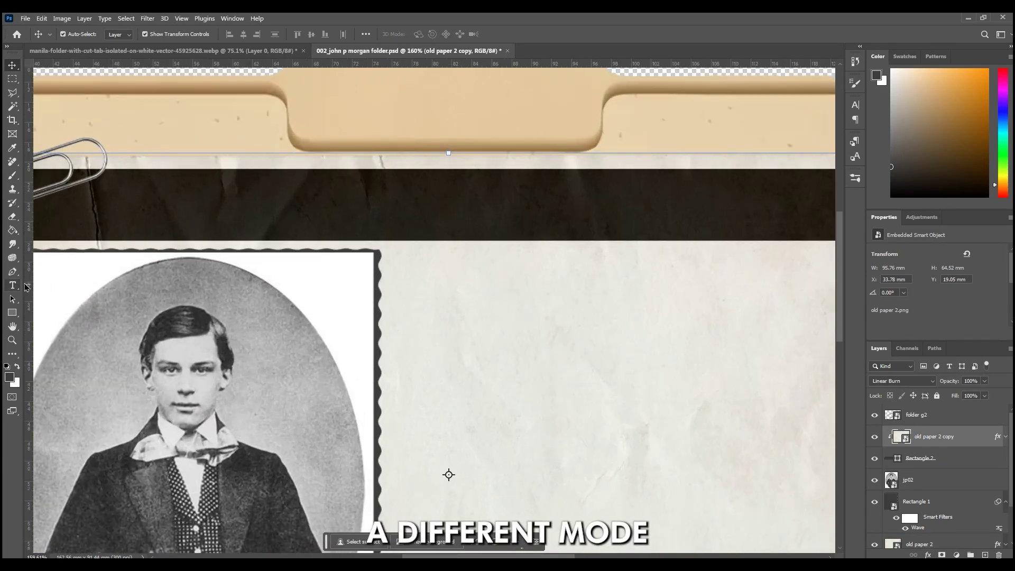
# Add a text box on the header bar with the title "MEDICAL RECORDS"
pyautogui.click(13, 286)
pyautogui.moveTo(192, 190); pyautogui.dragTo(344, 232)
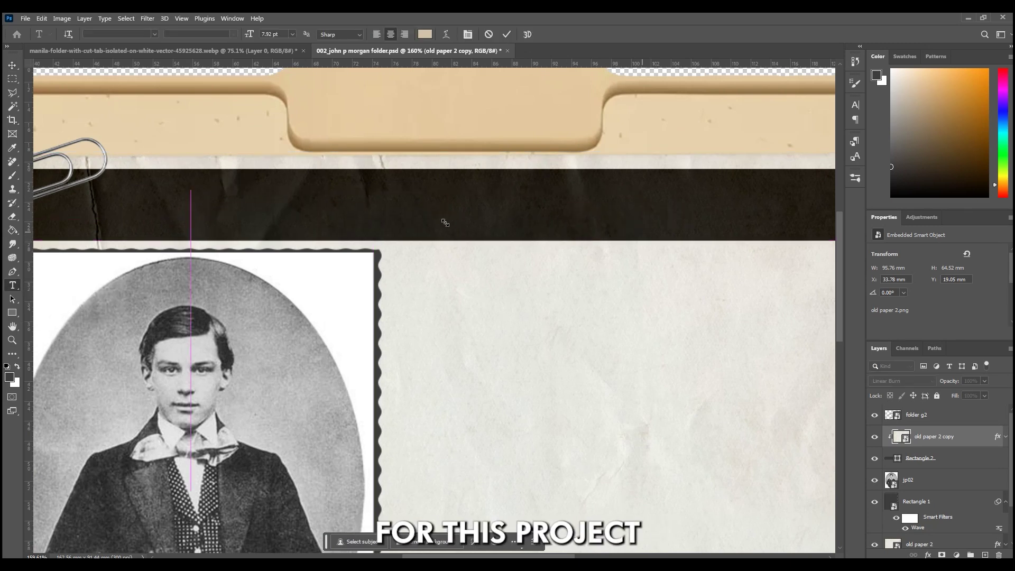
pyautogui.moveTo(453, 223); pyautogui.dragTo(642, 232)
pyautogui.write('MEDICAL RECORDS')
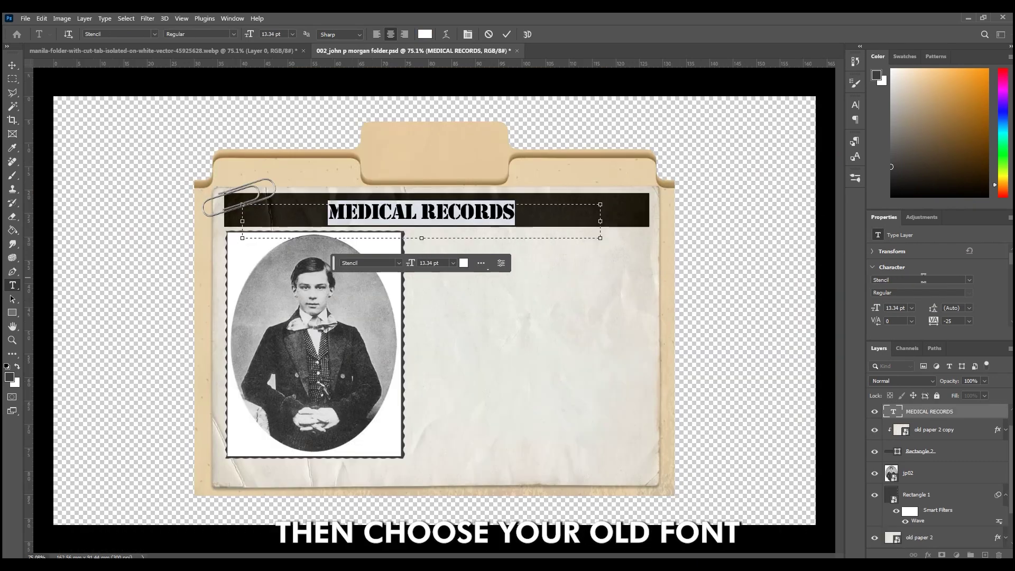
# Set the title's font to OldNewspaperTypes Regular
pyautogui.click(924, 280)
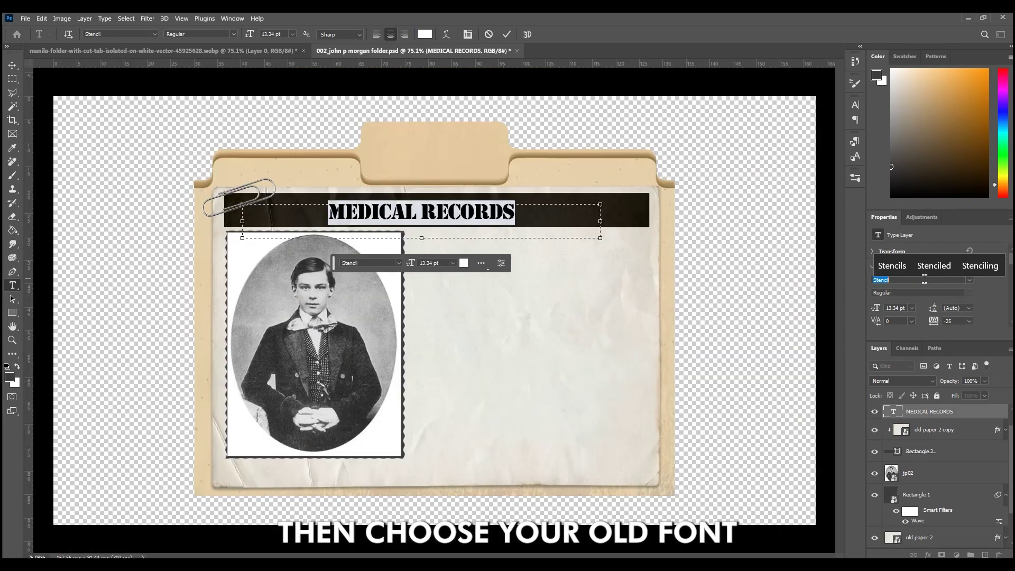
pyautogui.write('new')
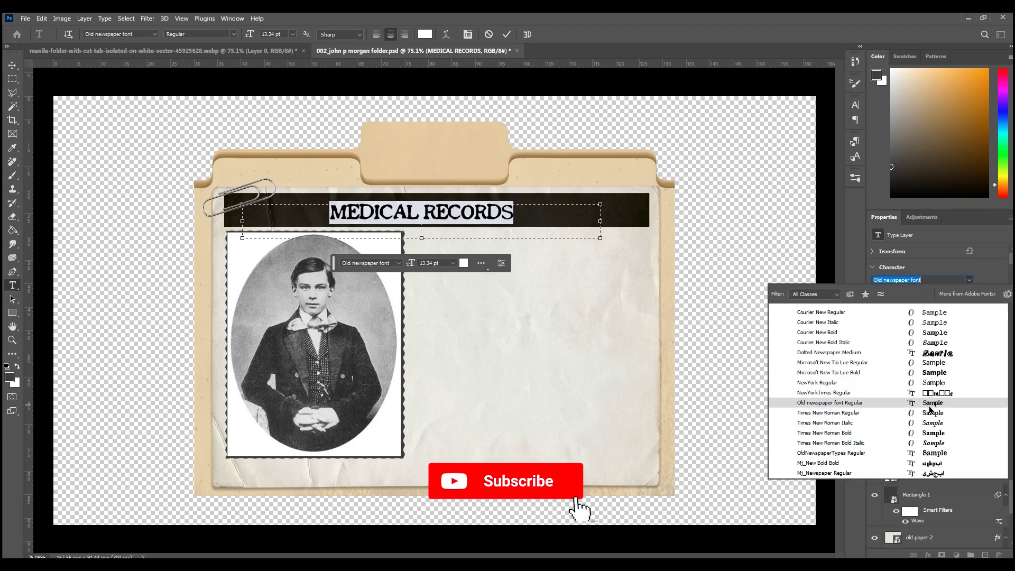
pyautogui.click(933, 453)
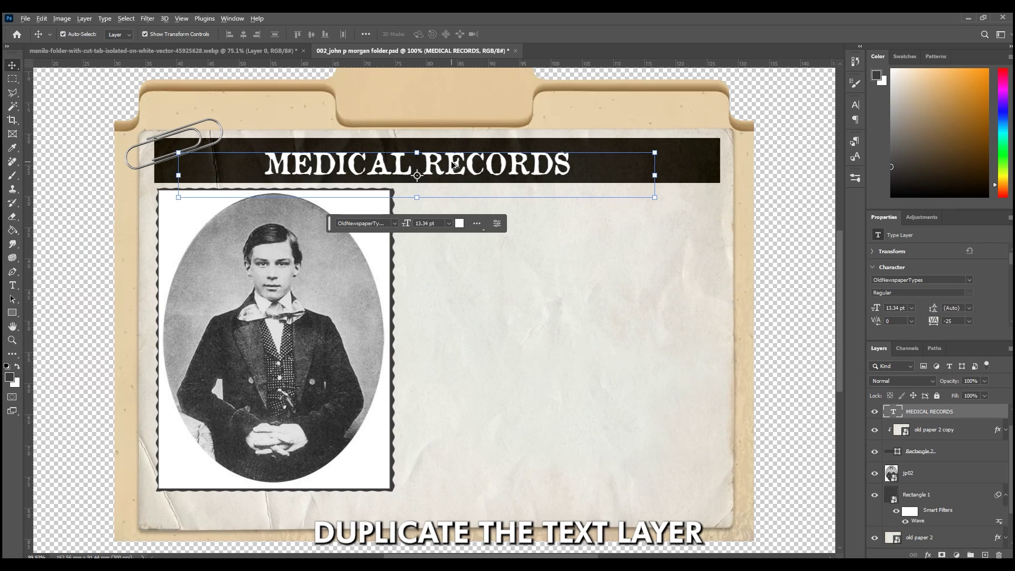
# Duplicate the title text onto the paper beside the portrait, colour it black and replace it with "Name :" followed by the person's full name
pyautogui.moveTo(453, 164); pyautogui.dragTo(594, 241)
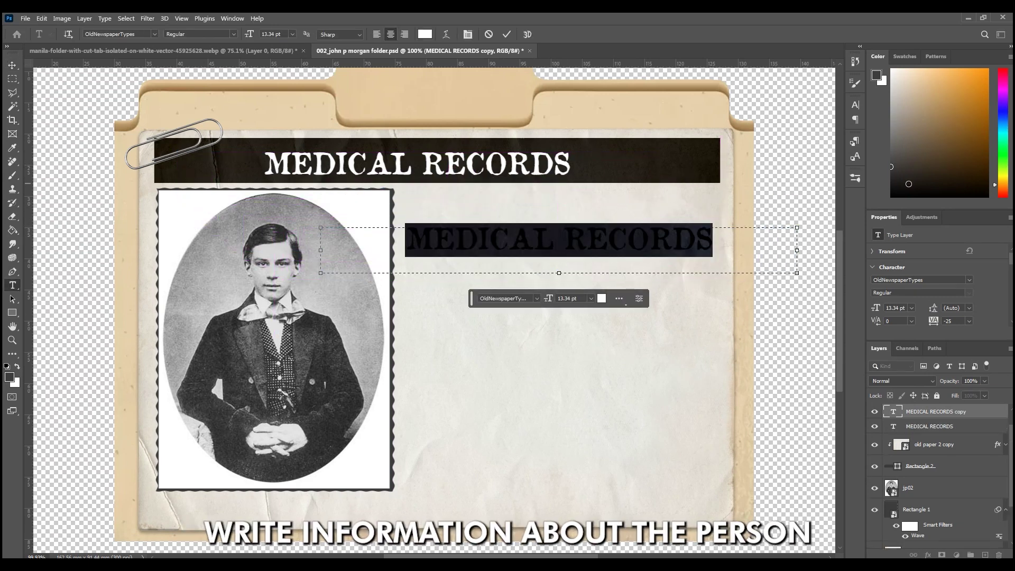
pyautogui.write('Name ')
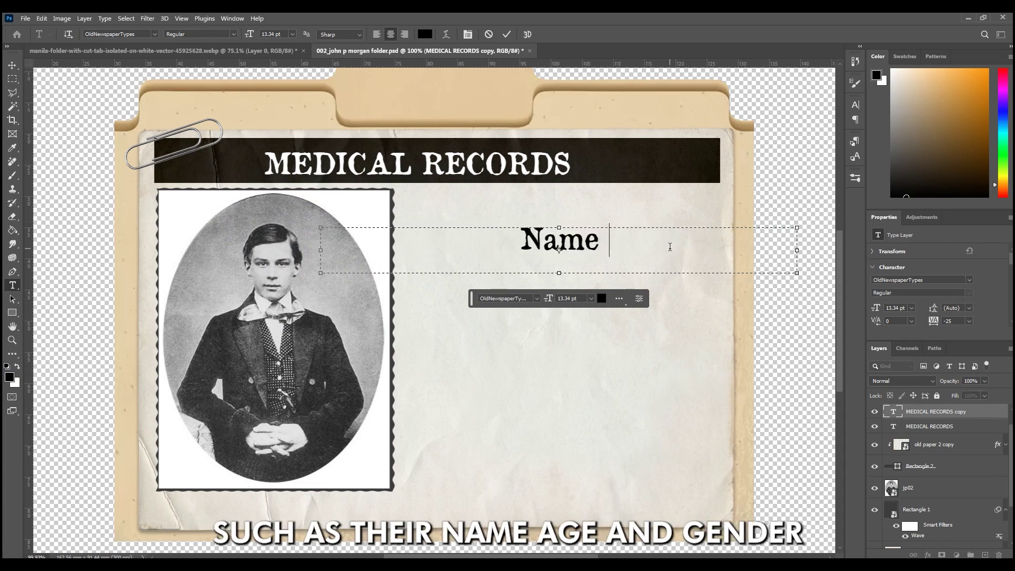
pyautogui.write(': John')
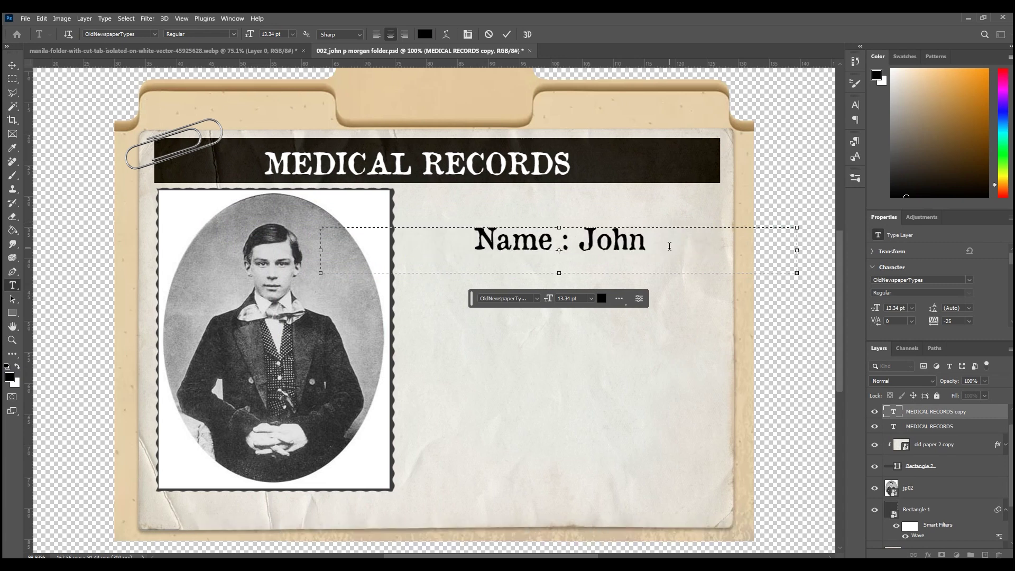
pyautogui.write(' pierpont Mrgan')
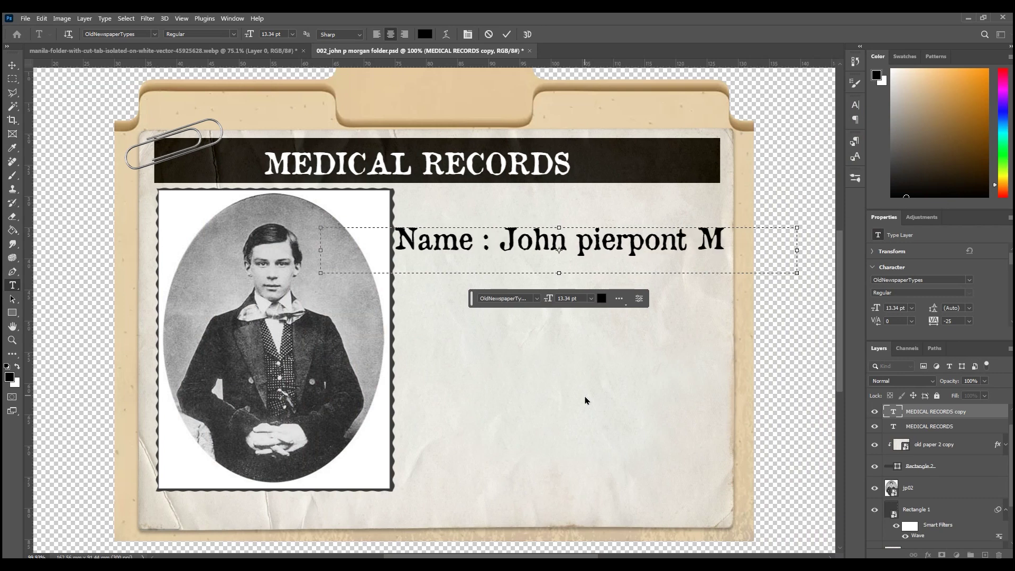
# Shrink the name text to 7.23 pt and position it on the paper beside the portrait
pyautogui.click(554, 103)
pyautogui.moveTo(797, 250); pyautogui.dragTo(578, 247)
pyautogui.moveTo(541, 247); pyautogui.dragTo(637, 253)
# Add "Born" with the birth year and "Sex : Male" lines below the name, left-align the text and set its leading to 11 pt
pyautogui.press('Return')
pyautogui.press('Return')
pyautogui.write('B')
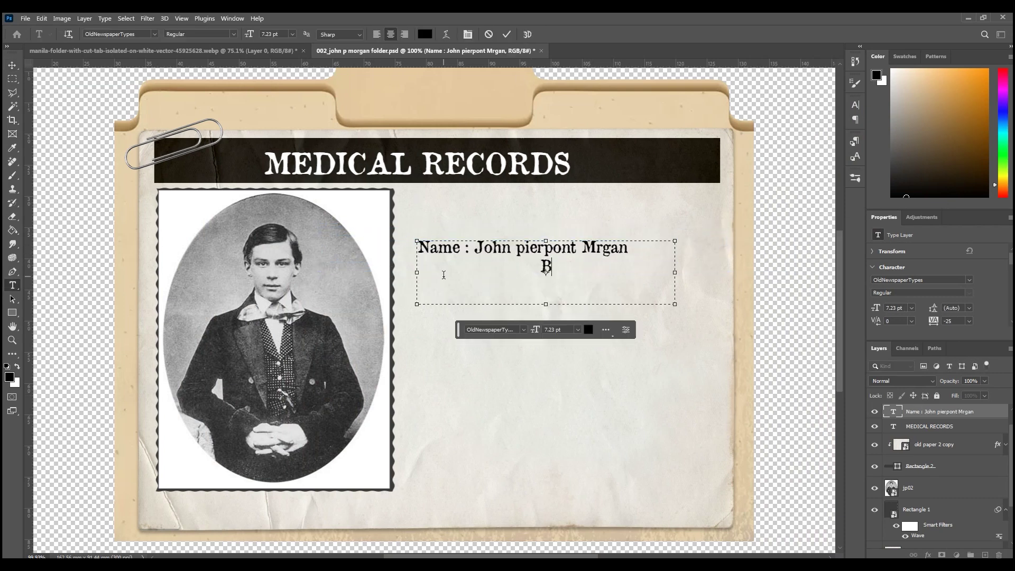
pyautogui.write('orn:')
pyautogui.hotkey('ctrl', 'a')
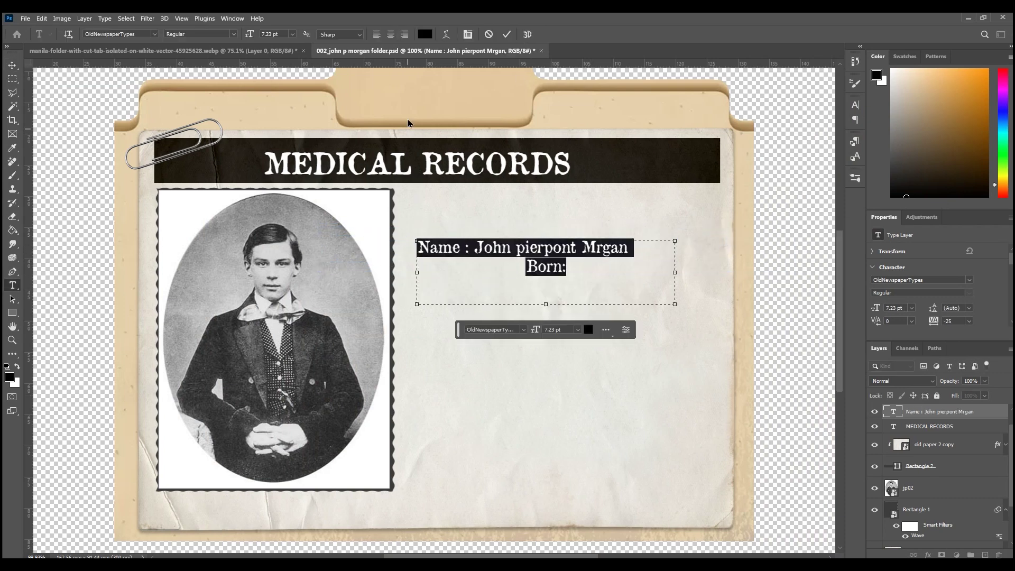
pyautogui.click(605, 259)
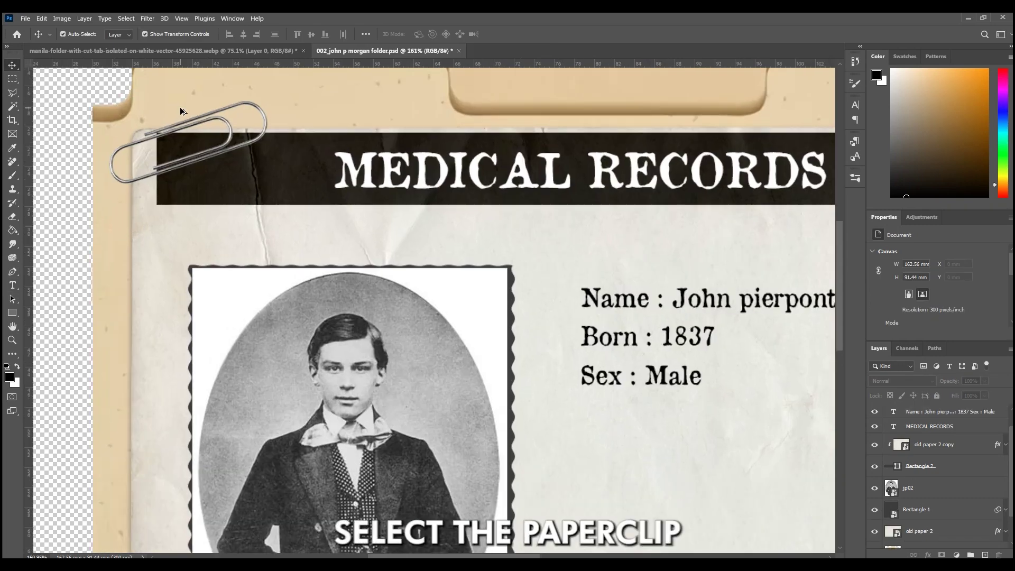
# Rasterize the paper clip layer and erase the outer wire where it should pass behind the paper and header bar
pyautogui.scroll(3, 245, 164)
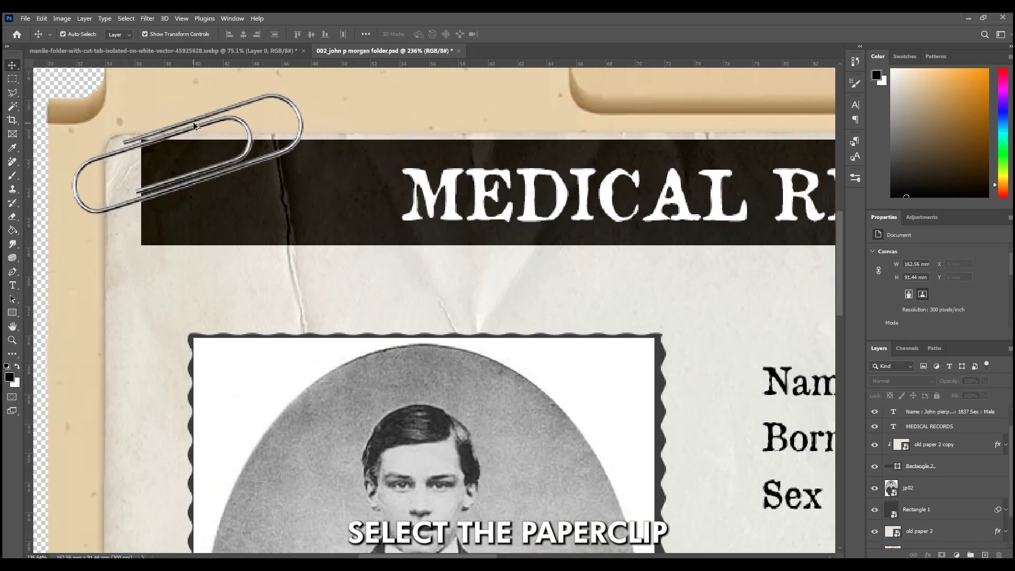
pyautogui.click(246, 164)
pyautogui.press('e')
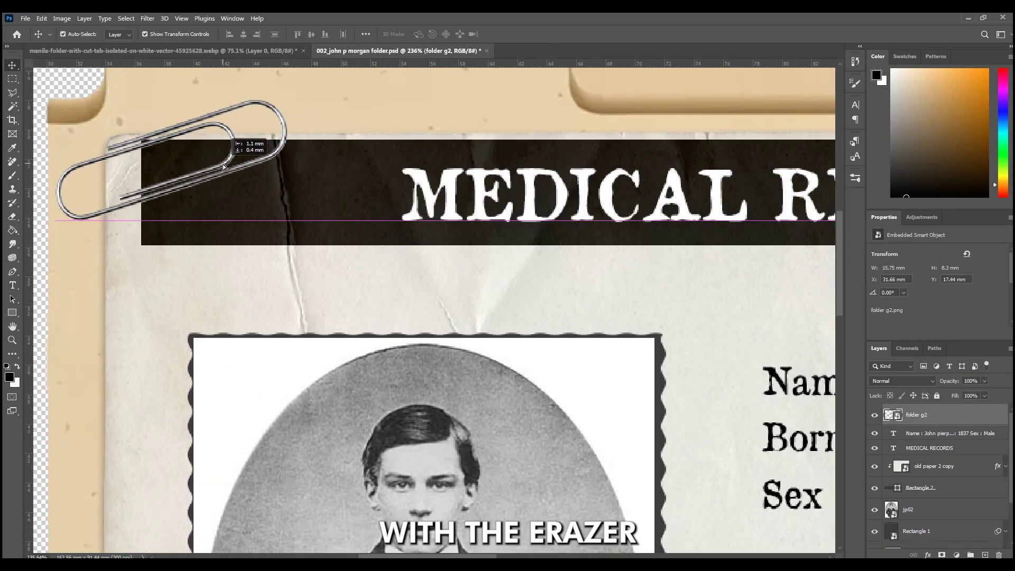
pyautogui.scroll(2, 368, 190)
pyautogui.moveTo(323, 158)
pyautogui.keyDown('alt'); pyautogui.mouseDown()
pyautogui.moveTo(249, 159)
pyautogui.moveTo(248, 180)
pyautogui.mouseUp(); pyautogui.keyUp('alt')
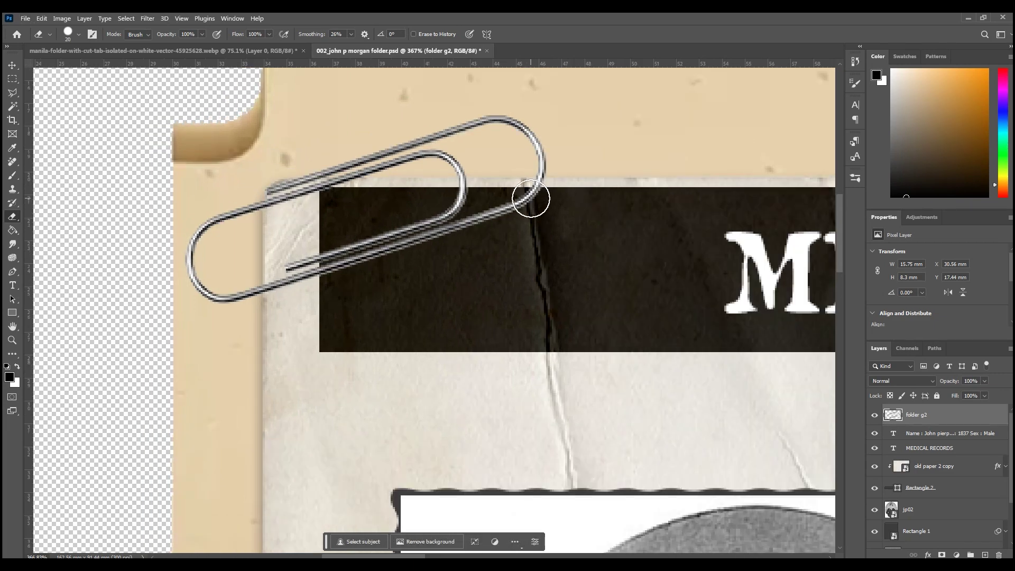
pyautogui.scroll(-10, 403, 263)
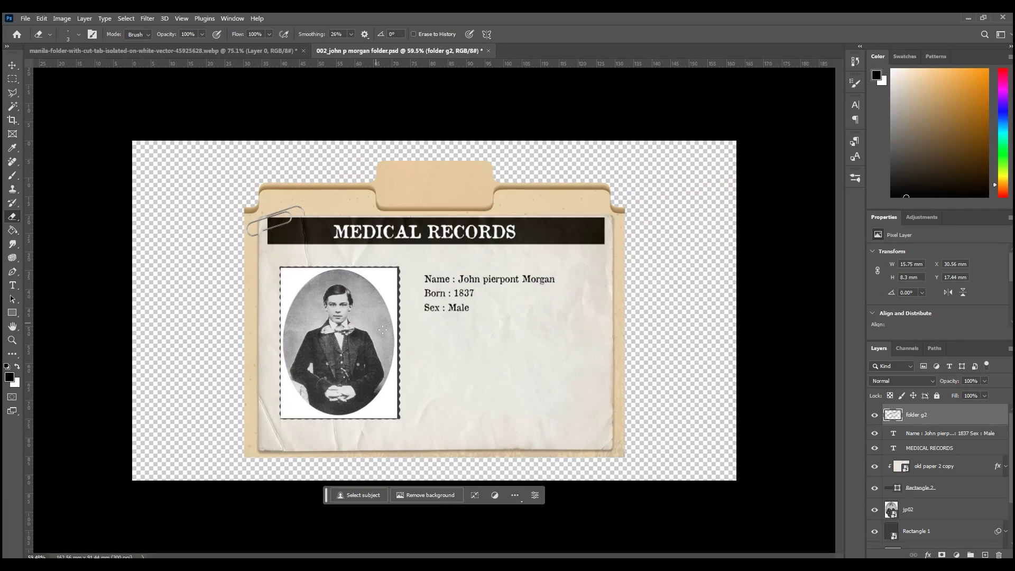
# Add drop shadows to the header bar and Layer 1, using Multiply, 24% opacity, 4 px distance, 3% spread and 8 px size for Layer 1
pyautogui.doubleClick(951, 487)
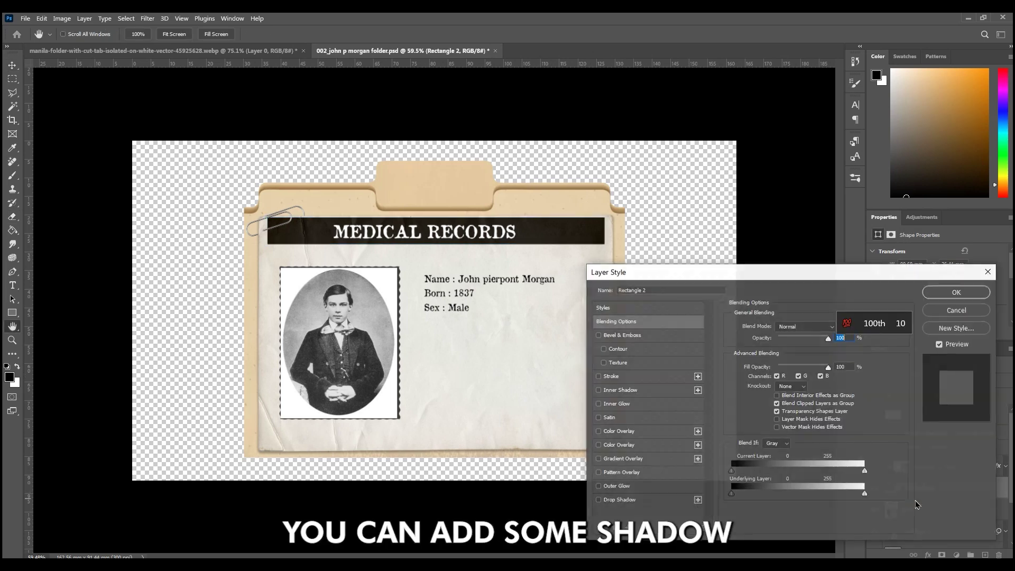
pyautogui.click(619, 500)
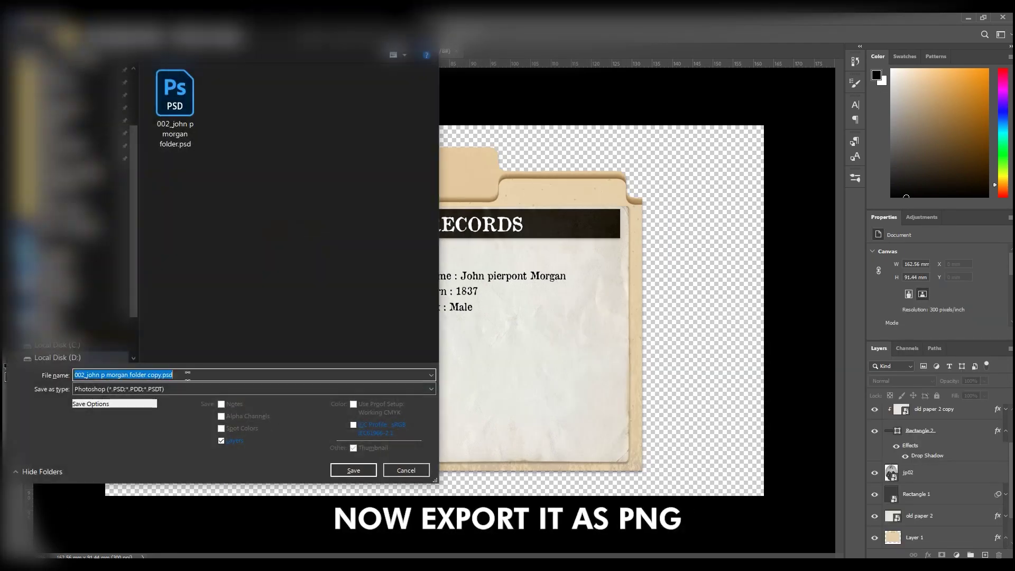
pyautogui.click(253, 389)
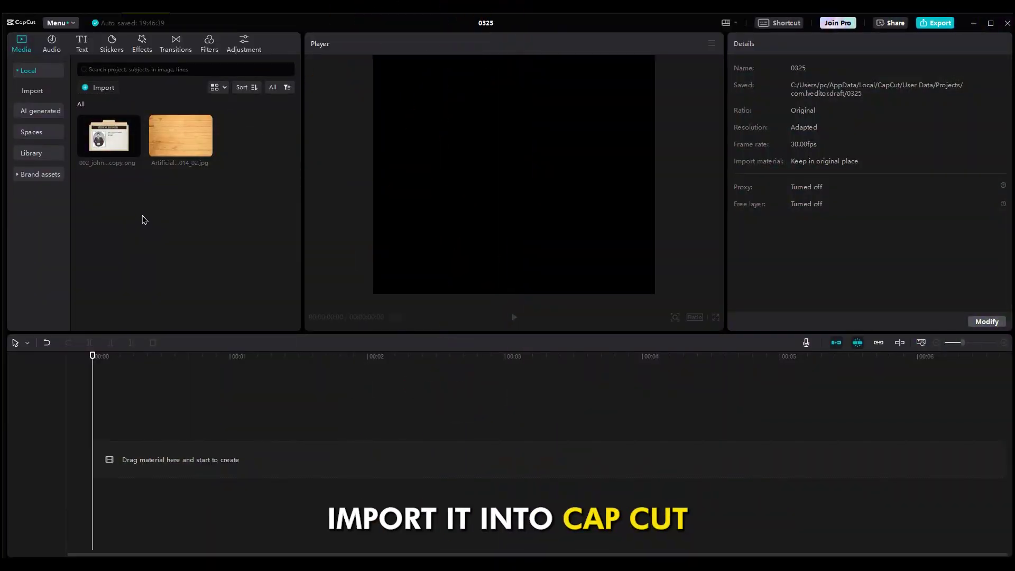
# In CapCut, place the wood background image at the start of the timeline and the folder image on the track above it
pyautogui.moveTo(201, 152); pyautogui.dragTo(101, 460)
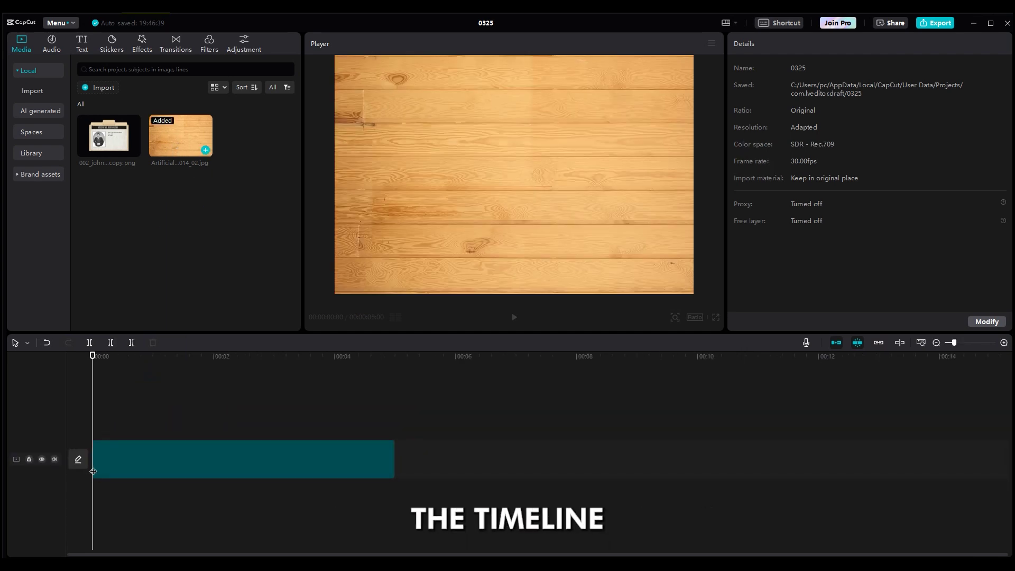
pyautogui.moveTo(108, 136); pyautogui.dragTo(108, 427)
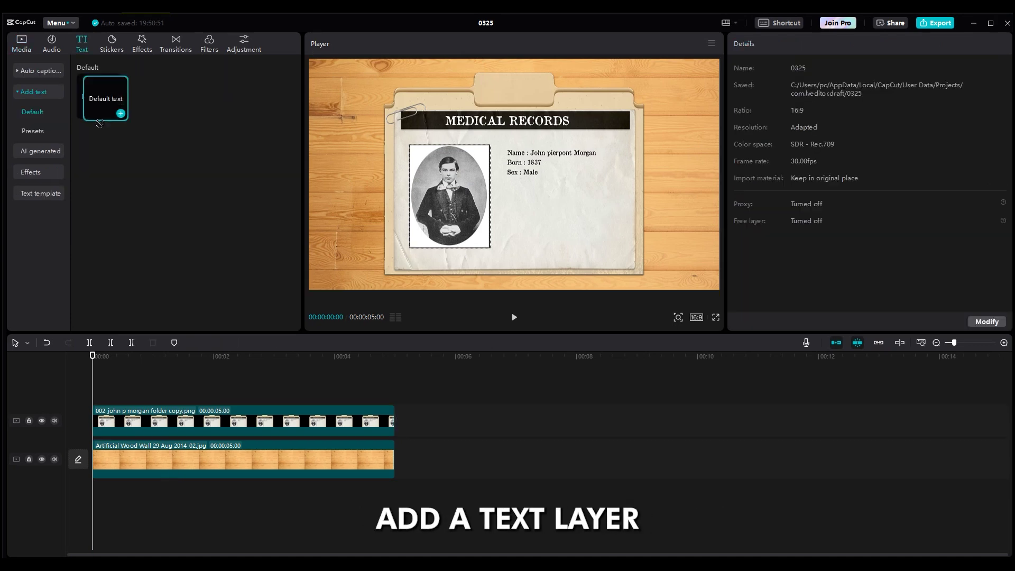
# Add a default text clip above the folder clip, extend it to the full five seconds and enter "Diagnosis" as its text
pyautogui.moveTo(100, 96); pyautogui.dragTo(95, 400)
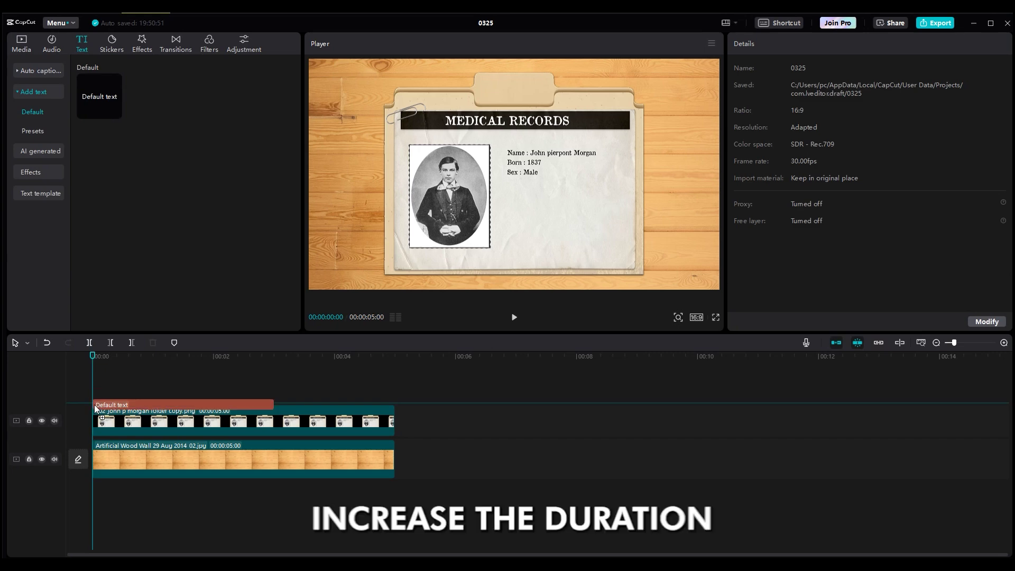
pyautogui.moveTo(274, 397); pyautogui.dragTo(296, 396)
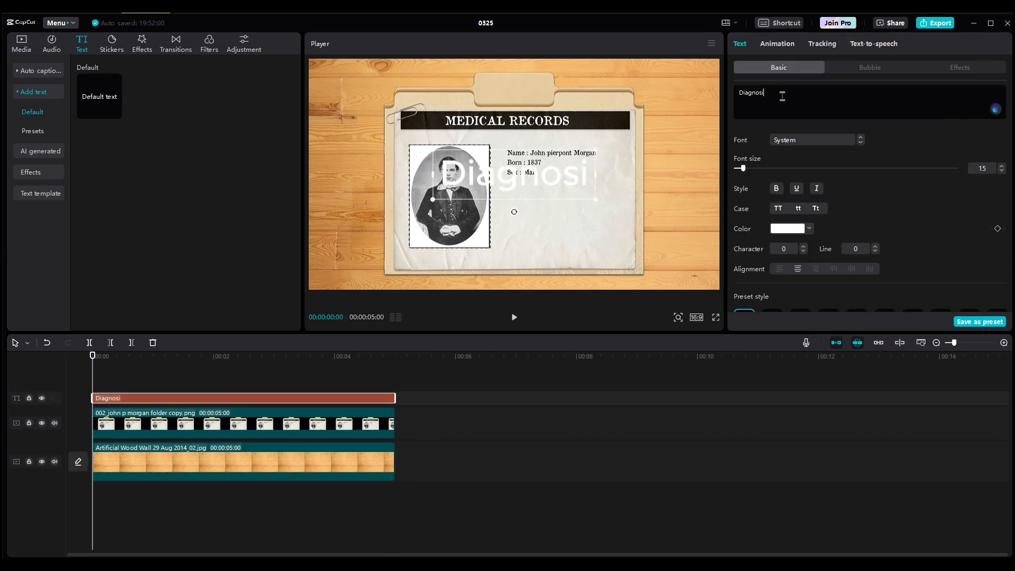
# Set the "Diagnosis" text's font to OldNewspaperTypes and its colour to black (000000)
pyautogui.click(809, 140)
pyautogui.click(826, 193)
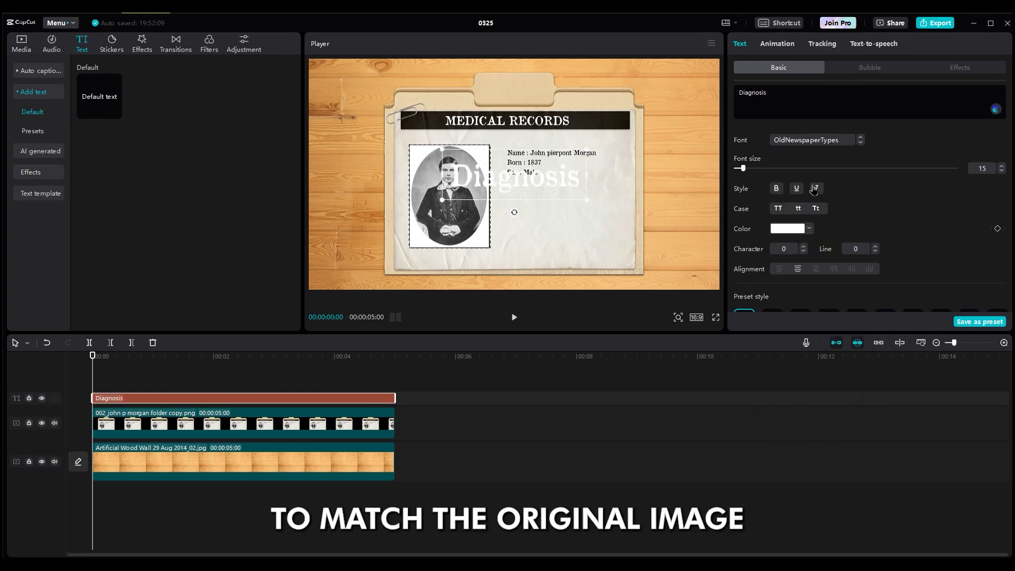
pyautogui.click(787, 230)
pyautogui.moveTo(774, 271); pyautogui.dragTo(869, 313)
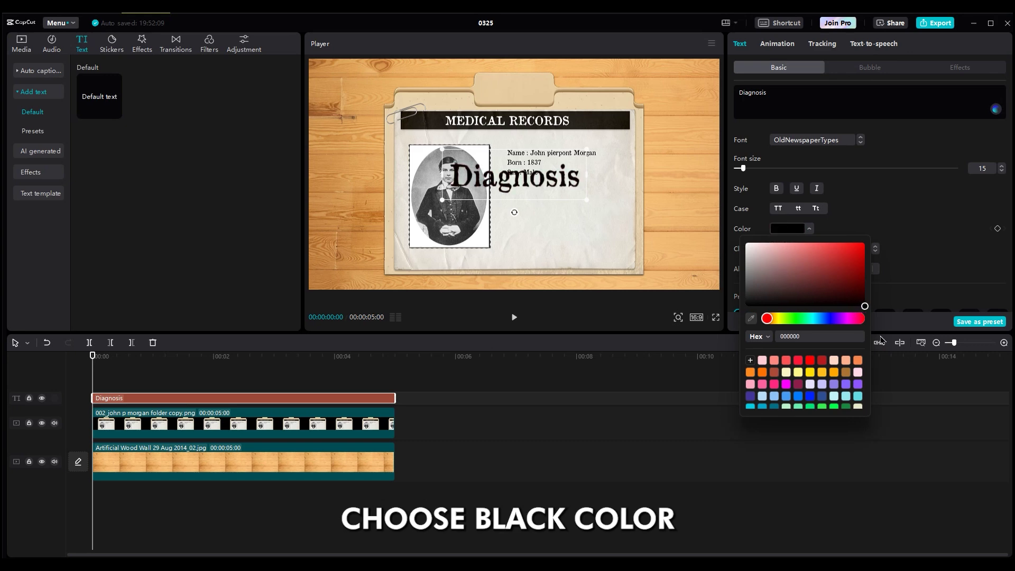
# Shrink the text onto the lower part of the paper and extend it to "Diagnosis:", "Editor" and "headache, suiiiiiii" on three lines
pyautogui.moveTo(587, 202); pyautogui.dragTo(532, 225)
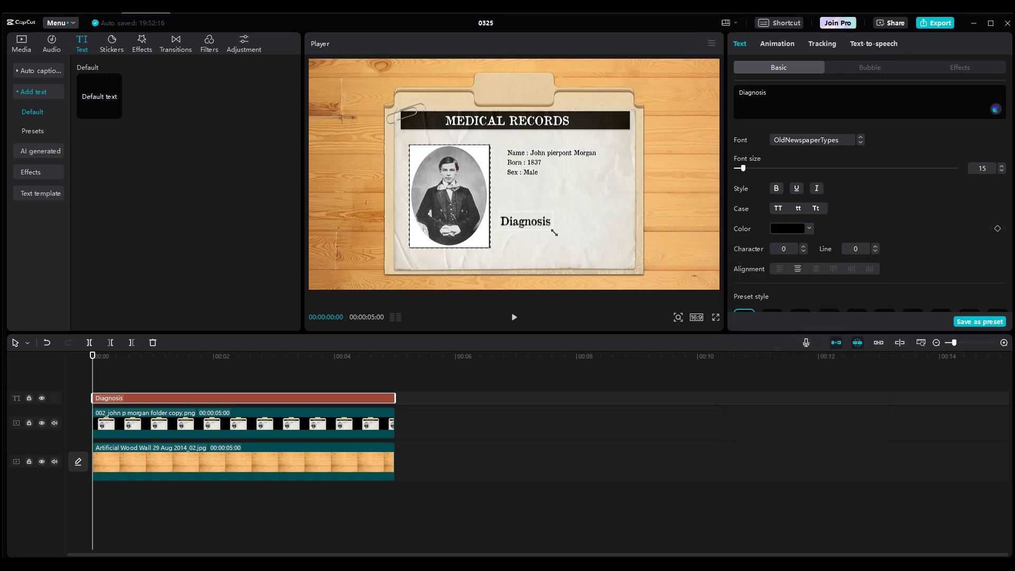
pyautogui.click(772, 96)
pyautogui.write(':')
pyautogui.press('Return')
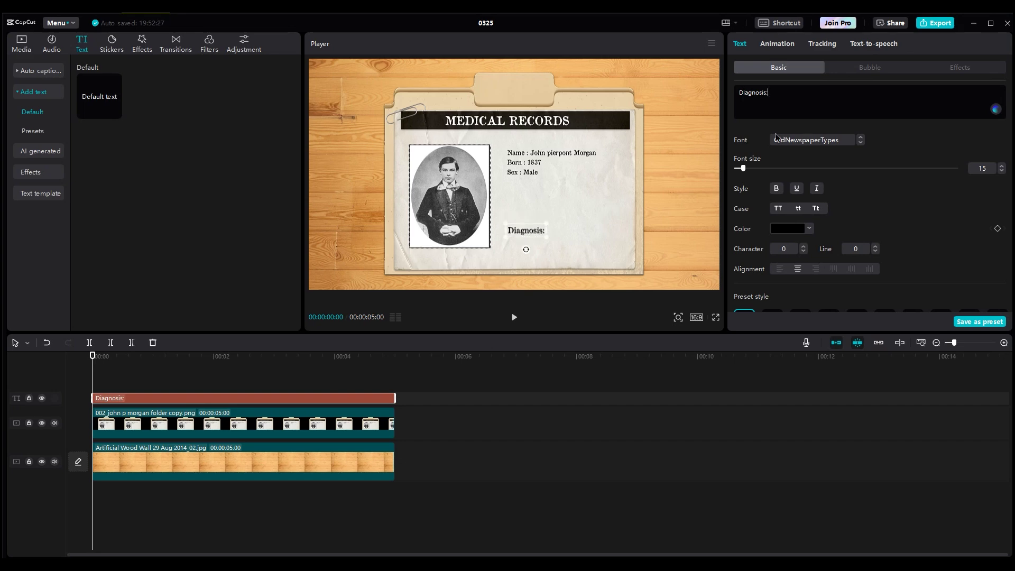
pyautogui.write('Editor')
pyautogui.press('Return')
pyautogui.write('headache,')
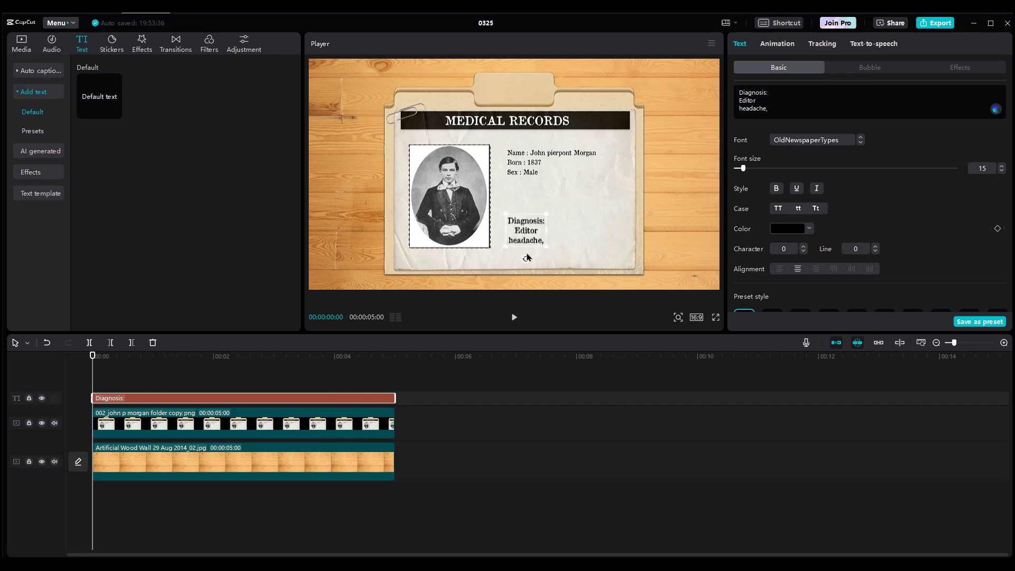
pyautogui.write(' suiiiiiii')
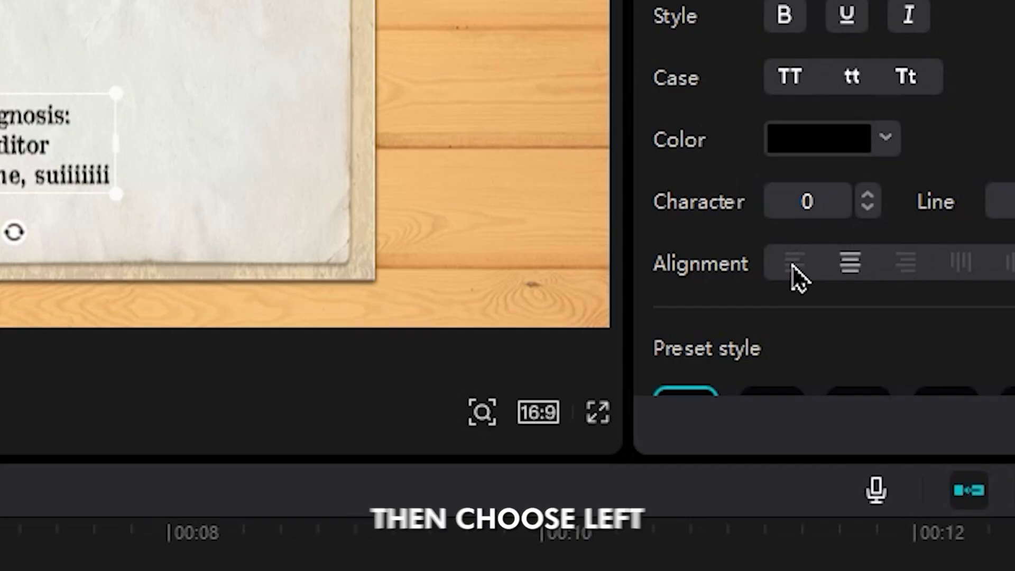
# Left-align the diagnosis text and move it directly under the personal details text
pyautogui.click(796, 264)
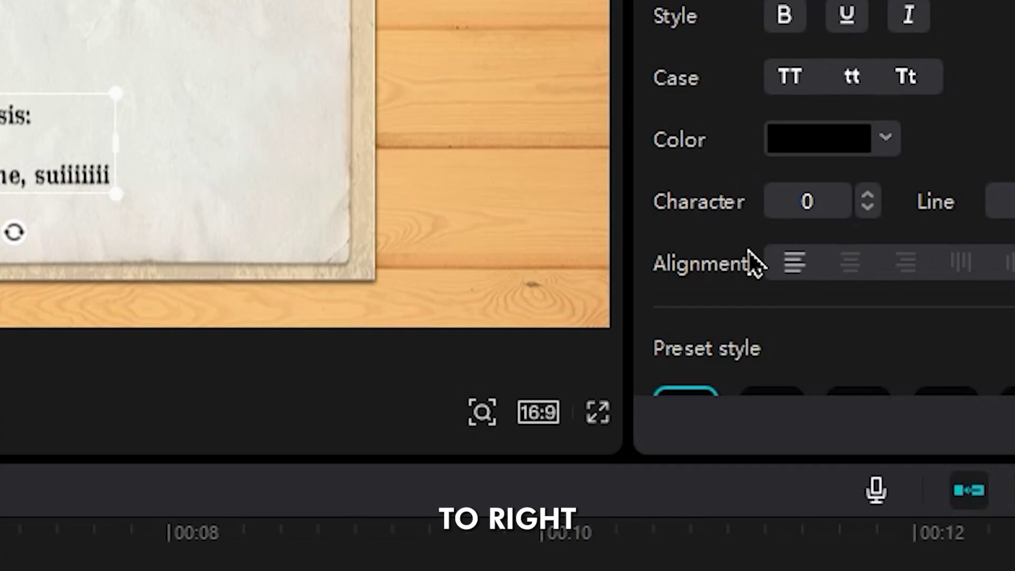
pyautogui.moveTo(0, 176)
pyautogui.mouseDown()
pyautogui.moveTo(22, 153)
pyautogui.moveTo(10, 160)
pyautogui.mouseUp()
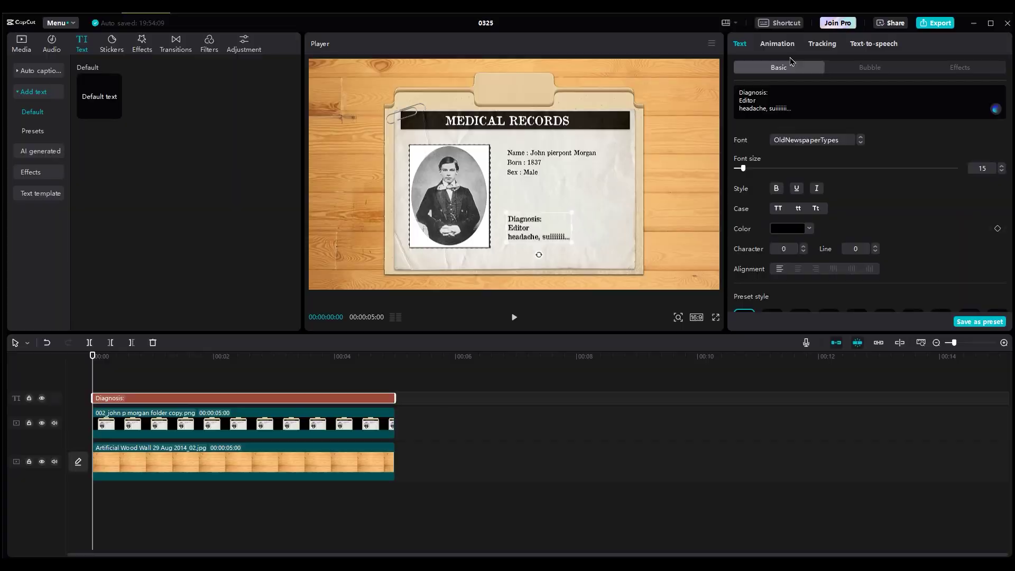
# Apply the Type 1 entrance animation to the diagnosis text and set its duration to 2.4 s
pyautogui.click(785, 46)
pyautogui.click(791, 285)
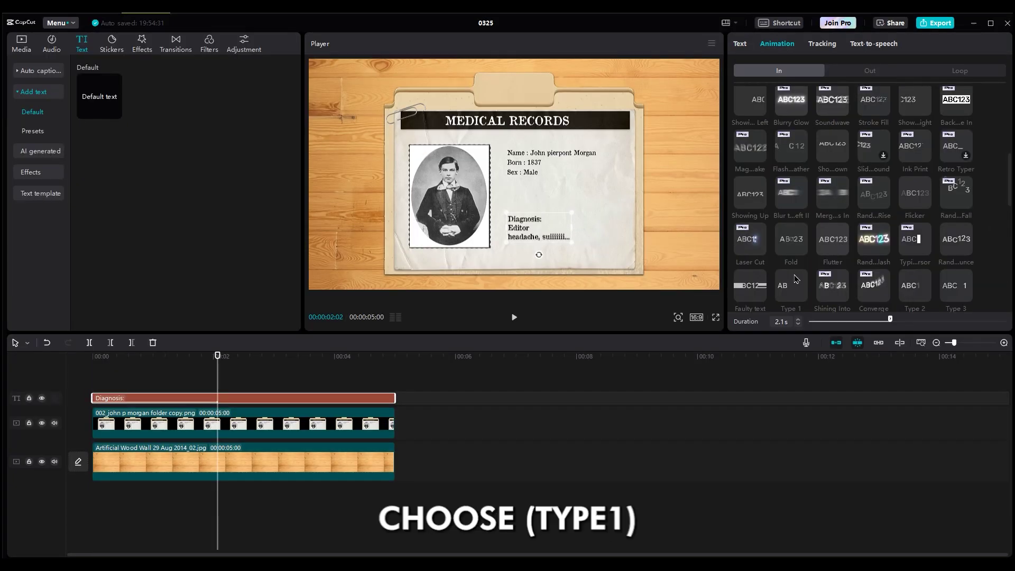
pyautogui.click(792, 286)
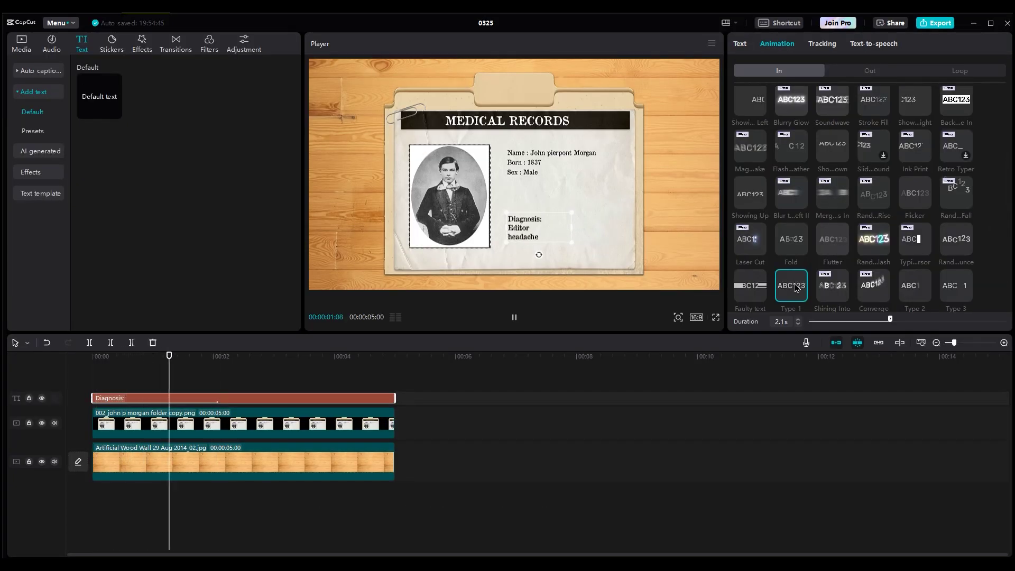
pyautogui.moveTo(891, 319); pyautogui.dragTo(903, 320)
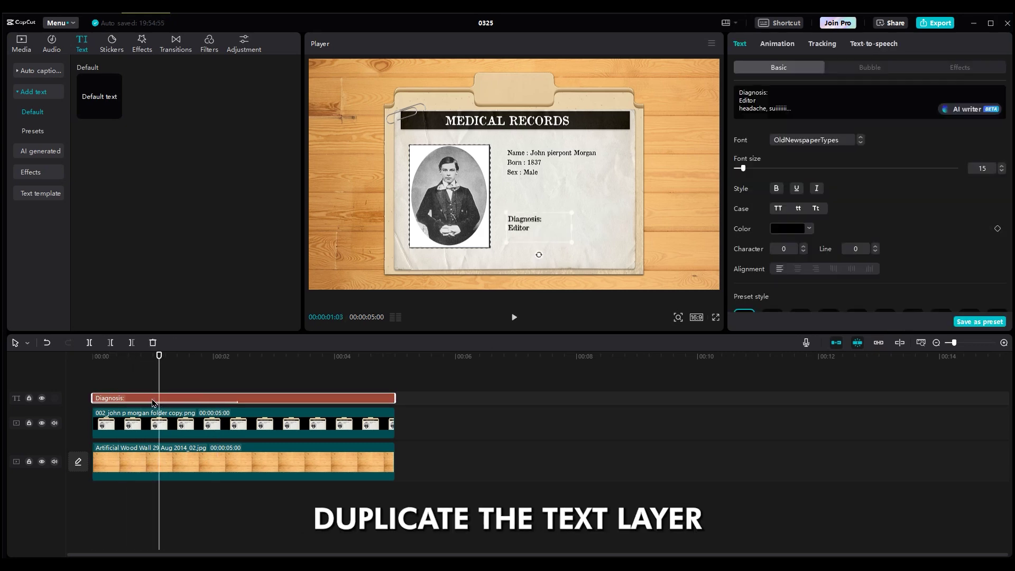
# Duplicate the diagnosis text clip, replace its text with a row of dashes and position it as an underline beneath "suiiiiiii..."
pyautogui.keyDown('alt'); pyautogui.moveTo(152, 400); pyautogui.dragTo(151, 382); pyautogui.keyUp('alt')
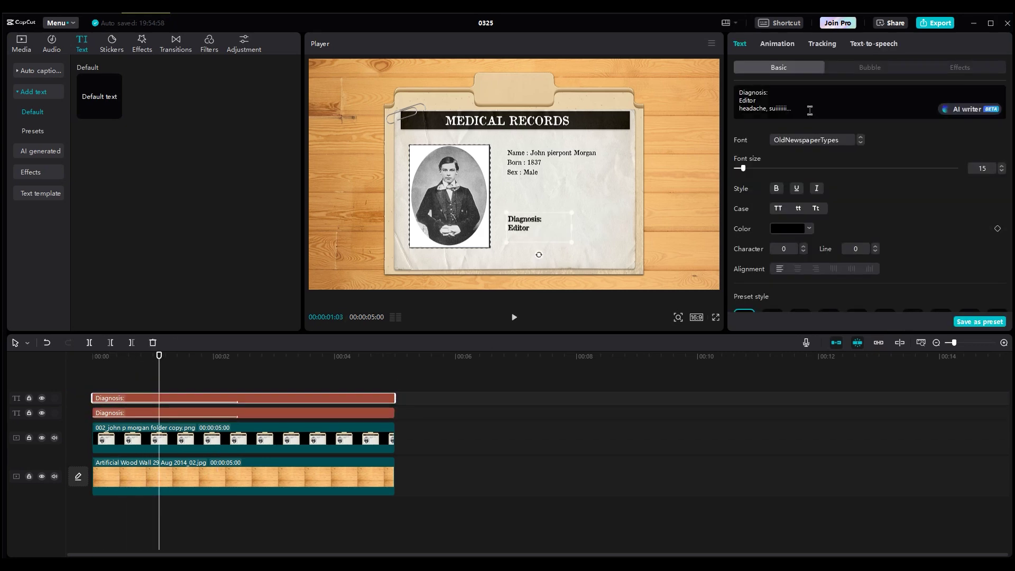
pyautogui.moveTo(809, 110); pyautogui.dragTo(689, 87)
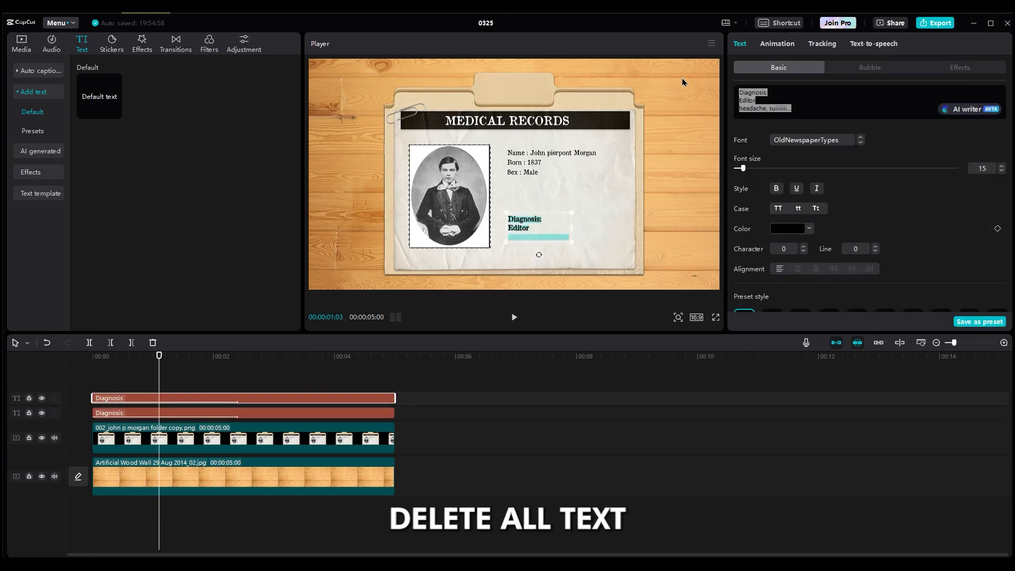
pyautogui.write('--------------')
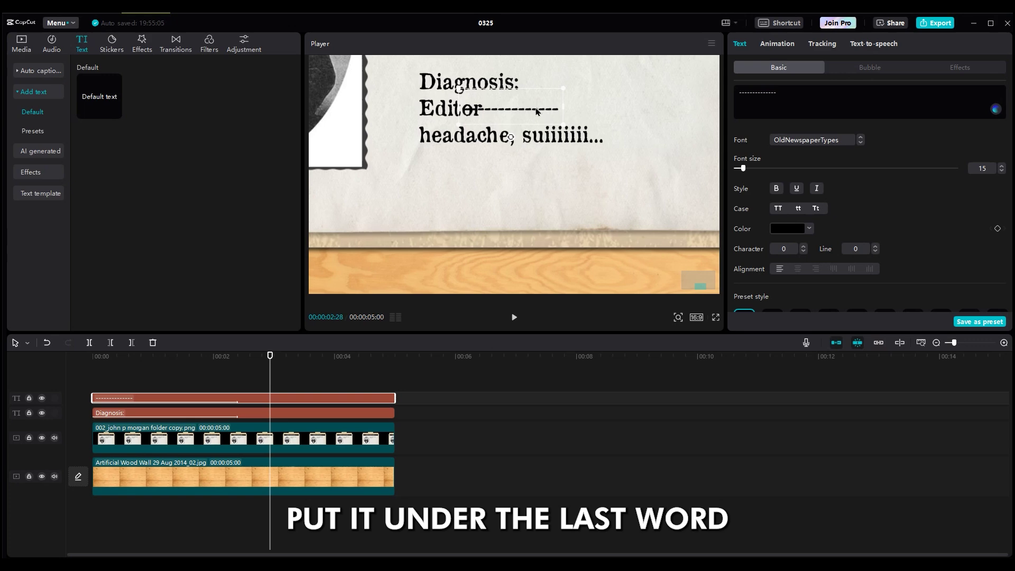
pyautogui.moveTo(537, 111); pyautogui.dragTo(567, 138)
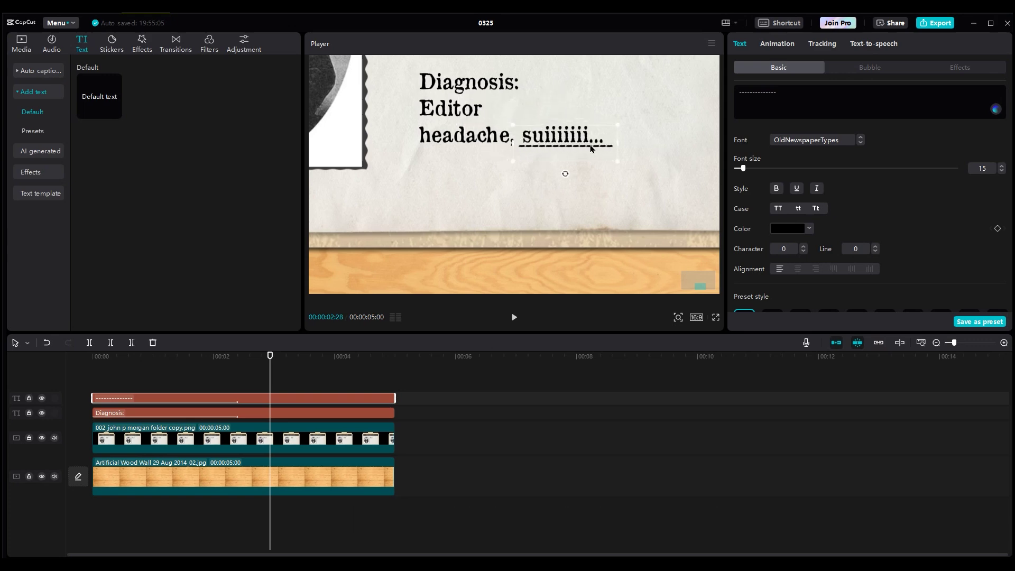
# Trim the beginning of the dashed underline clip to about 1.8 seconds and preview its timing against the diagnosis text
pyautogui.moveTo(94, 401); pyautogui.dragTo(141, 400)
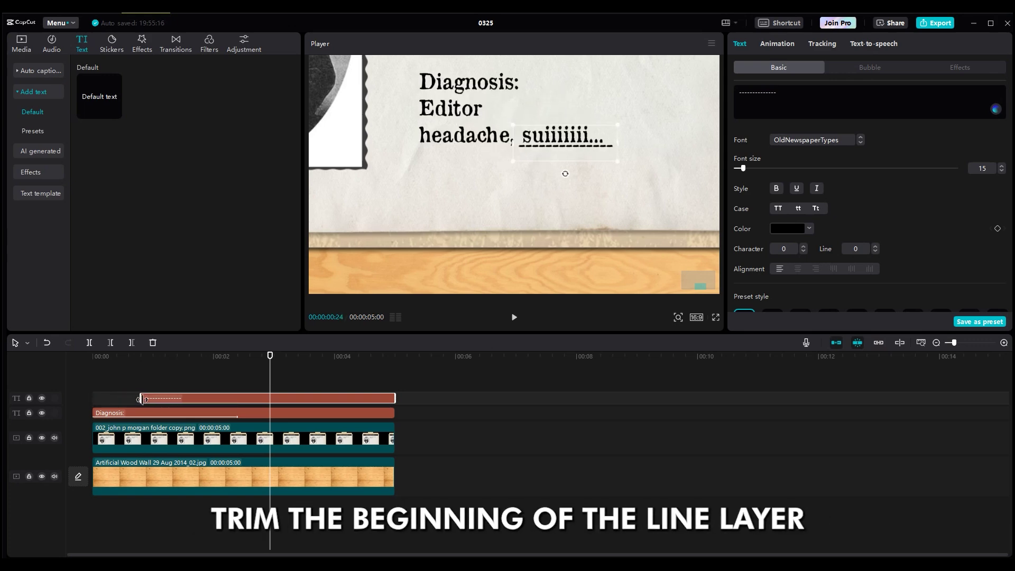
pyautogui.click(133, 374)
pyautogui.click(131, 375)
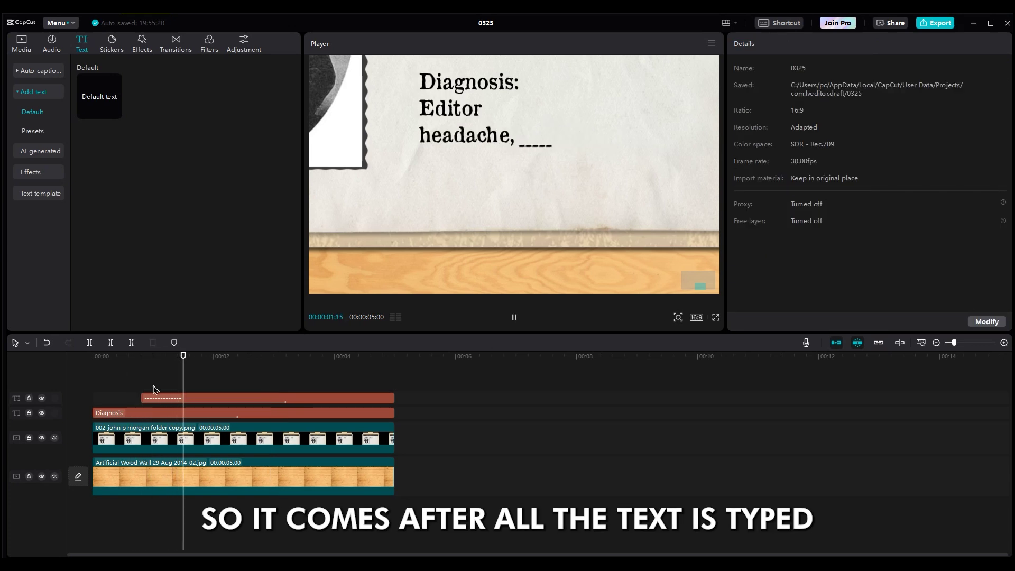
pyautogui.press('space')
pyautogui.moveTo(144, 400); pyautogui.dragTo(193, 399)
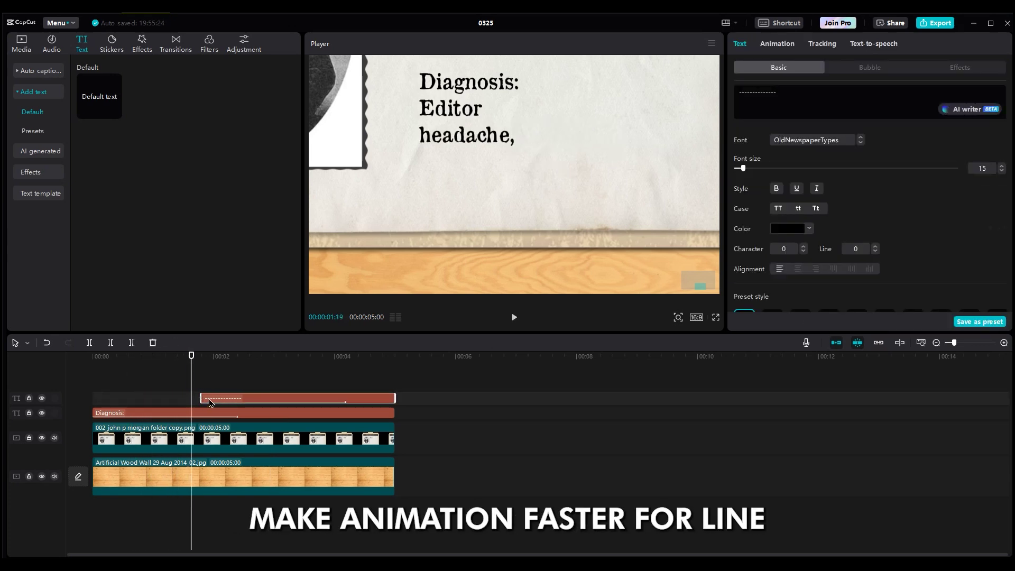
# Shorten the underline's entrance animation and shift its clip to start when the diagnosis text finishes typing, checking it in playback
pyautogui.click(787, 44)
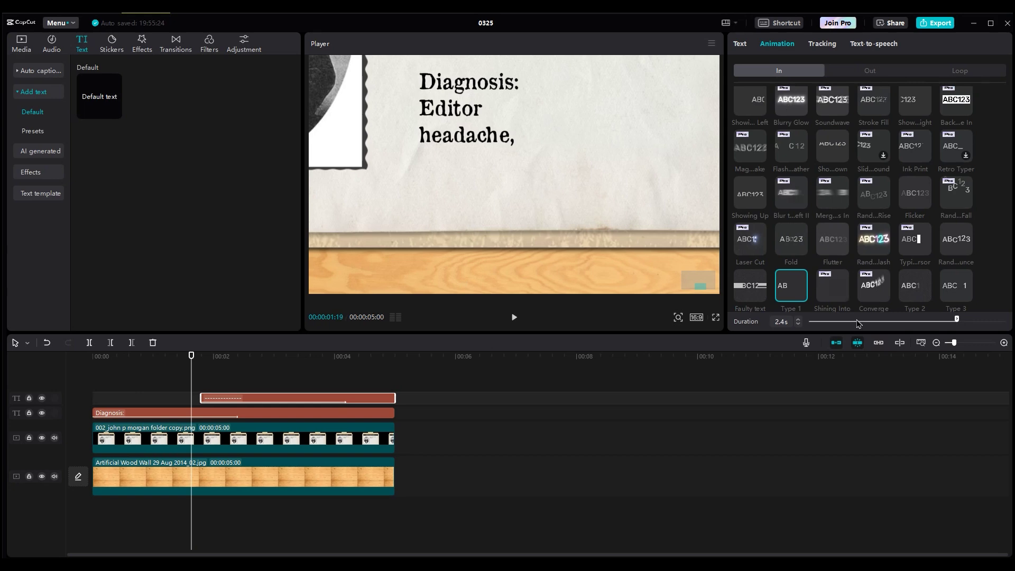
pyautogui.press('space')
pyautogui.moveTo(268, 403); pyautogui.dragTo(300, 404)
pyautogui.click(228, 383)
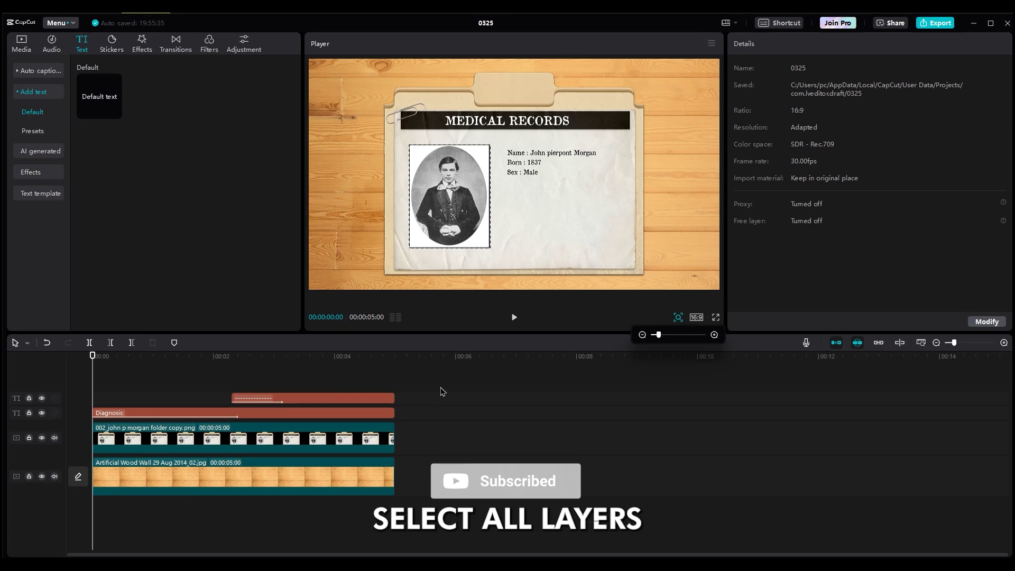
# Extend all timeline clips together to end at 00:00:08:03
pyautogui.hotkey('ctrl', 'a')
pyautogui.moveTo(393, 466); pyautogui.dragTo(582, 461)
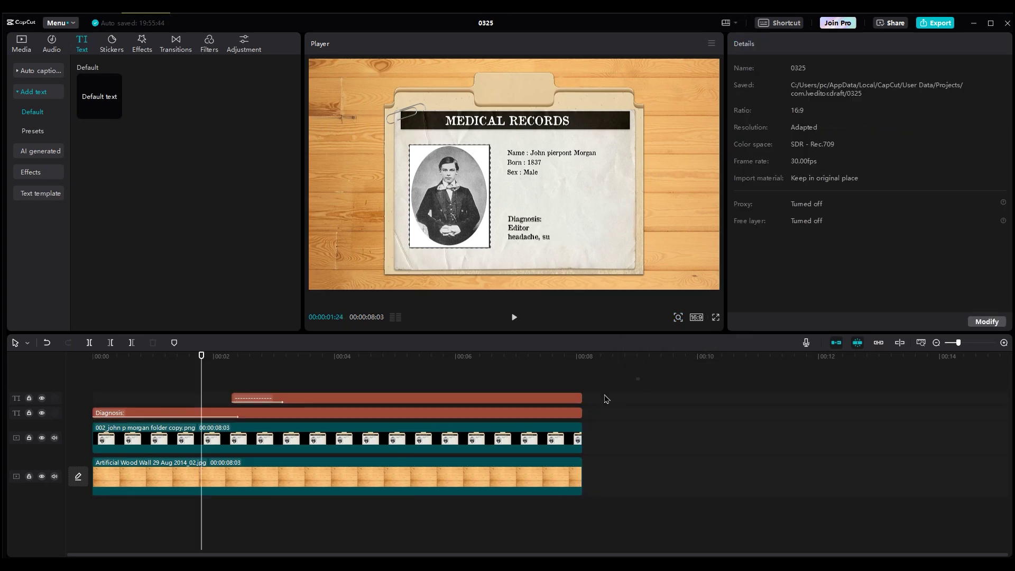
# Move both text clips about 1.8 seconds later, extend the image clips to 00:00:09:27 and preview the result
pyautogui.moveTo(639, 377); pyautogui.dragTo(485, 420)
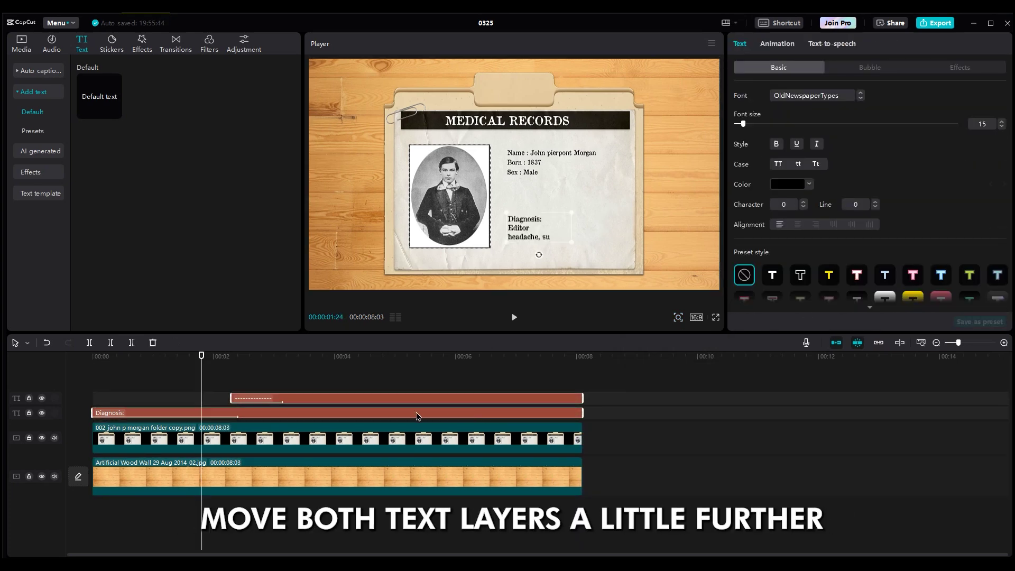
pyautogui.moveTo(282, 419); pyautogui.dragTo(389, 421)
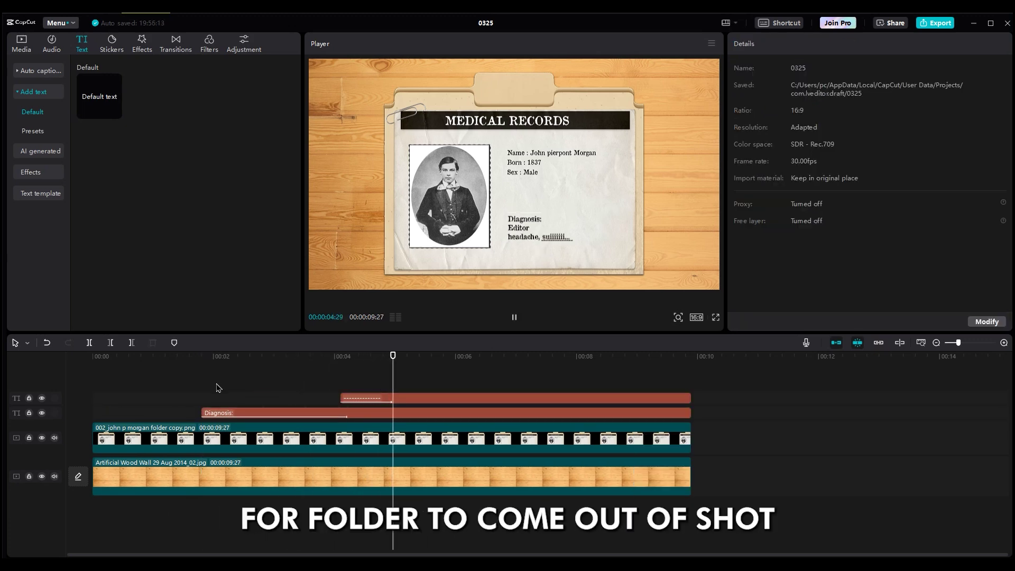
pyautogui.press('space')
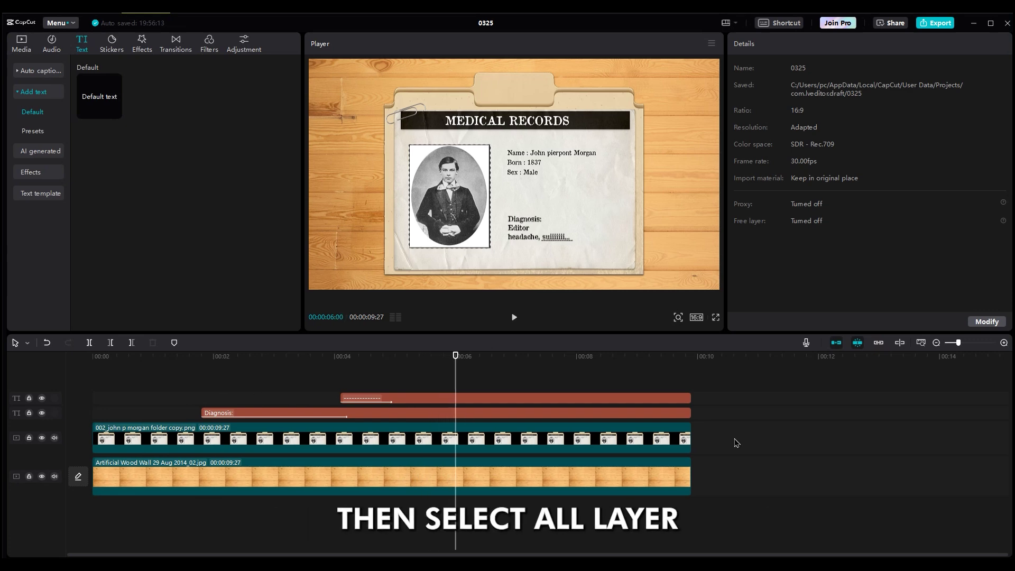
# Select the folder clip and both text clips together, leaving out the wood background
pyautogui.moveTo(740, 399); pyautogui.dragTo(605, 443)
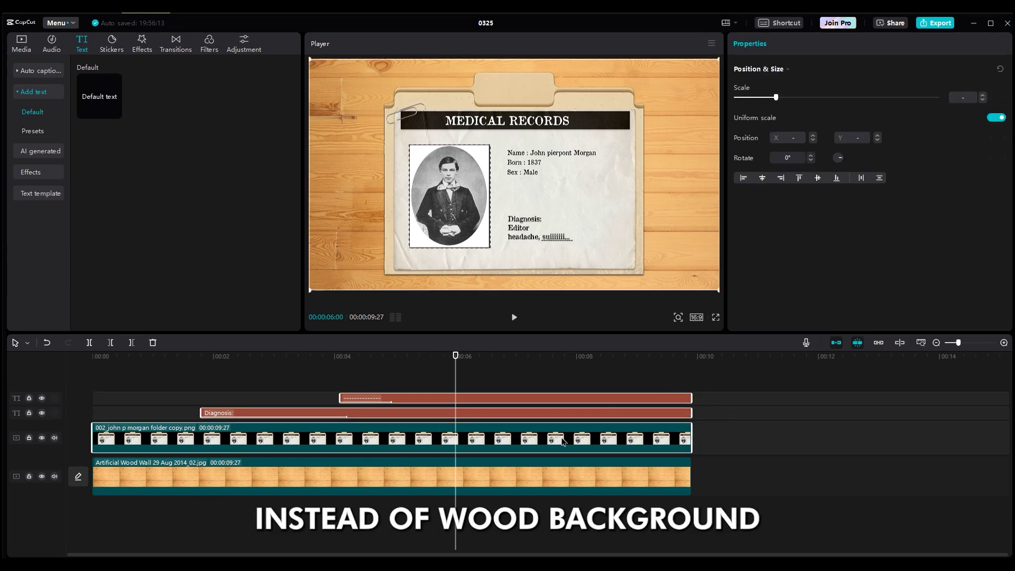
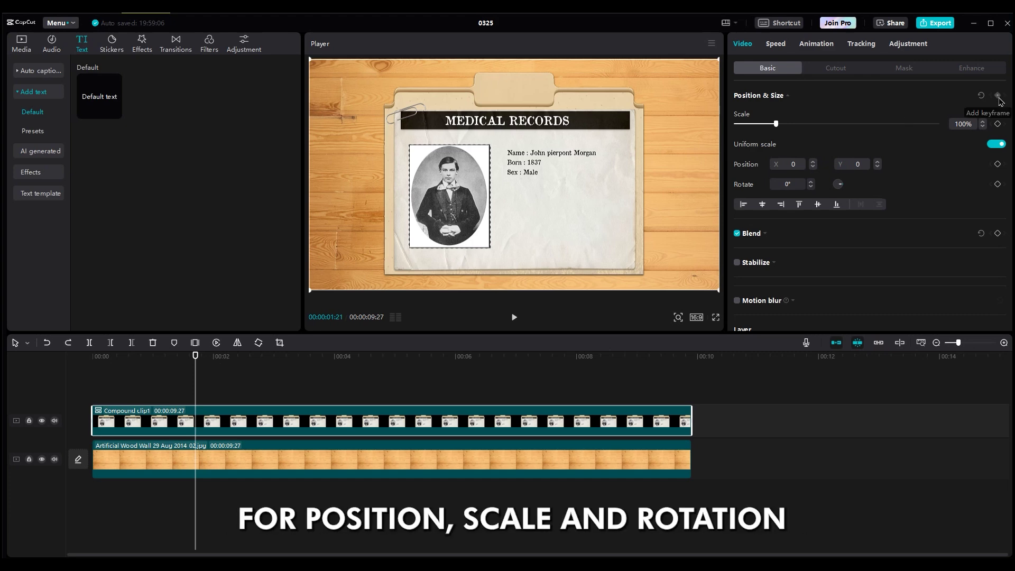
# Place the folder out of shot at the timeline start and add a full-view keyframe at about 2 seconds, just after the entrance keyframe
pyautogui.moveTo(194, 358); pyautogui.dragTo(41, 372)
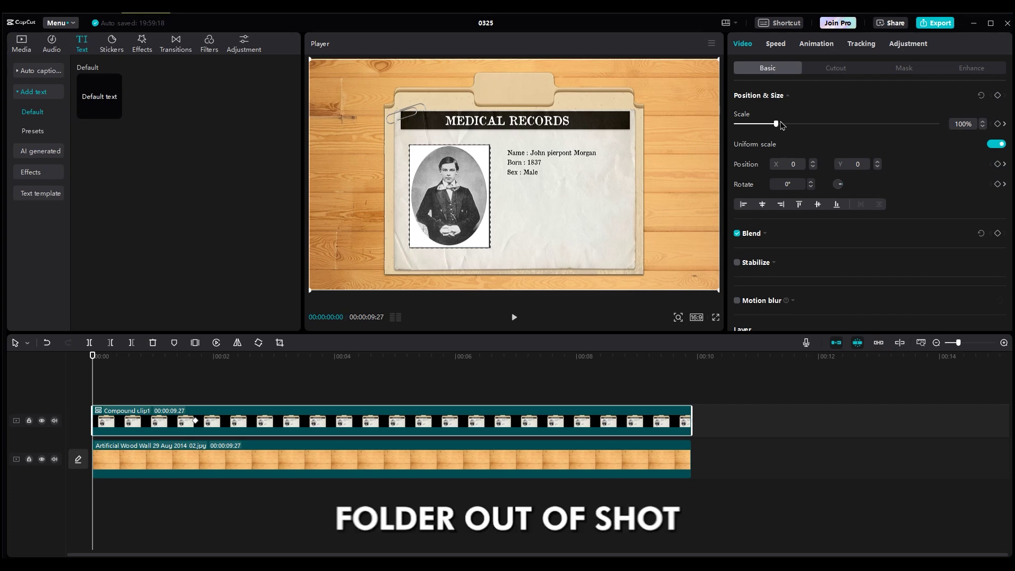
pyautogui.moveTo(605, 172); pyautogui.dragTo(275, 180)
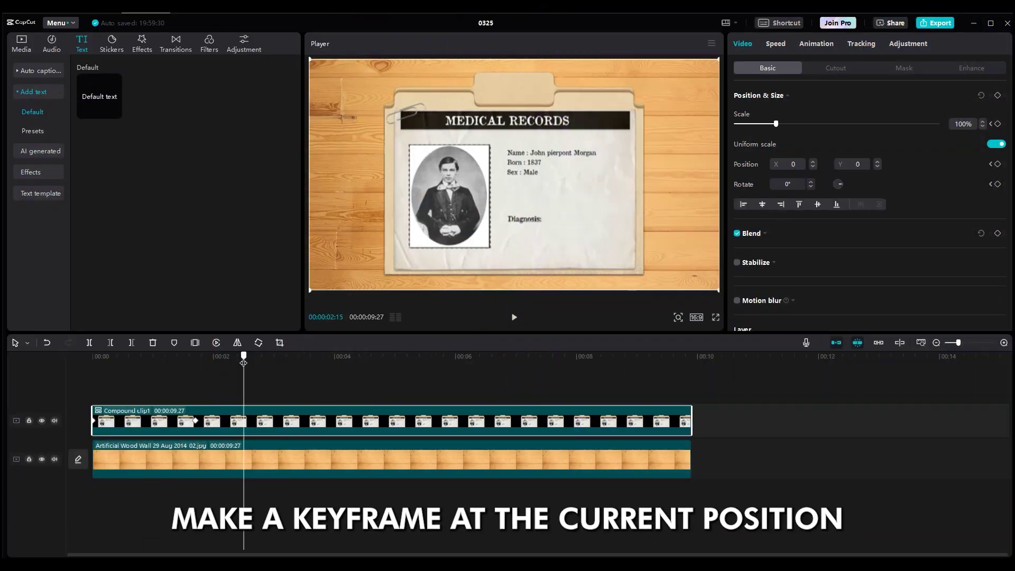
pyautogui.click(997, 95)
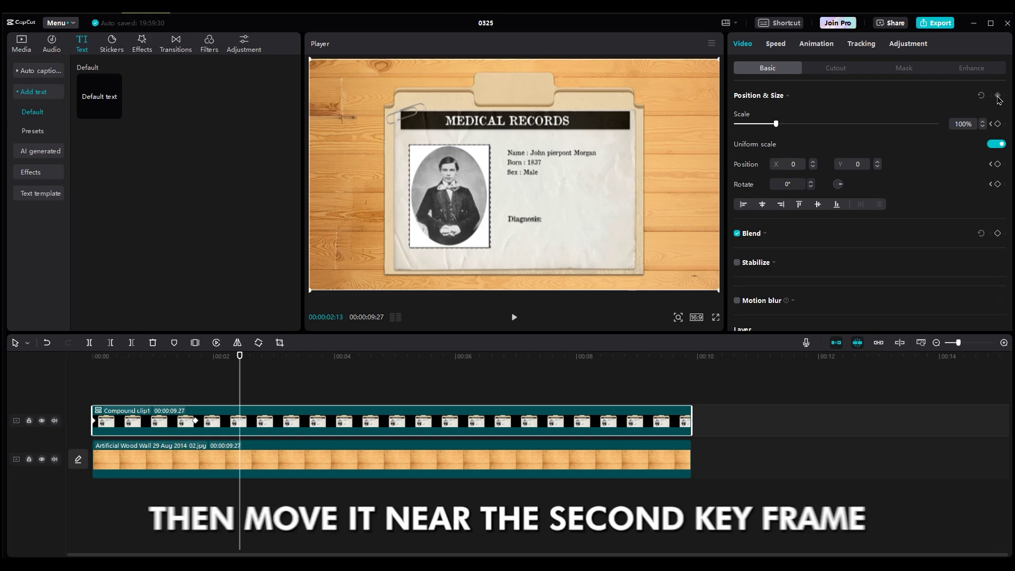
pyautogui.moveTo(237, 424); pyautogui.dragTo(220, 425)
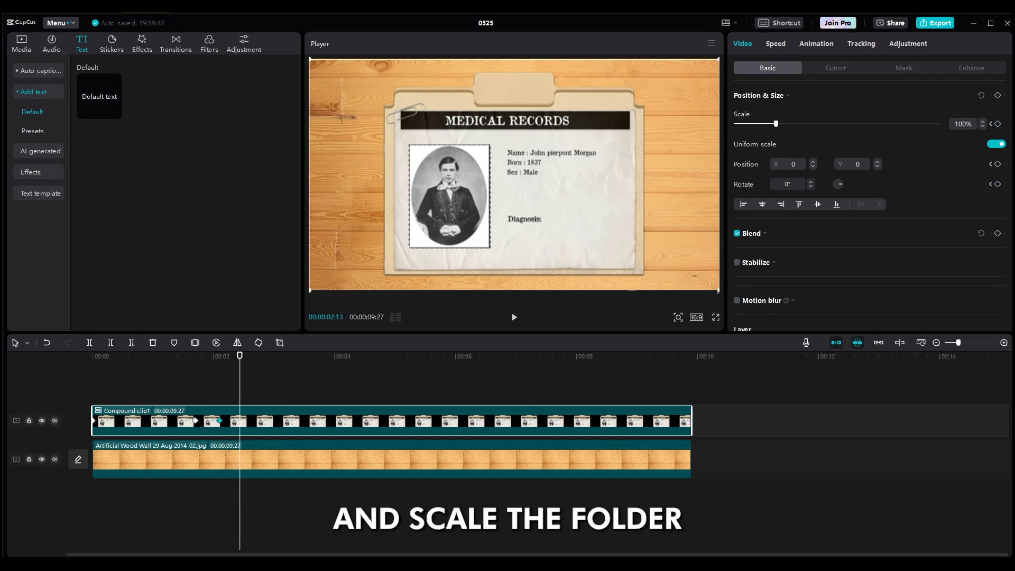
# At 00:00:03:23, zoom the folder in on the diagnosis text with scale 192%, position X -381, Y 821 and rotation 6°
pyautogui.moveTo(718, 291); pyautogui.dragTo(904, 422)
pyautogui.moveTo(601, 258); pyautogui.dragTo(585, 220)
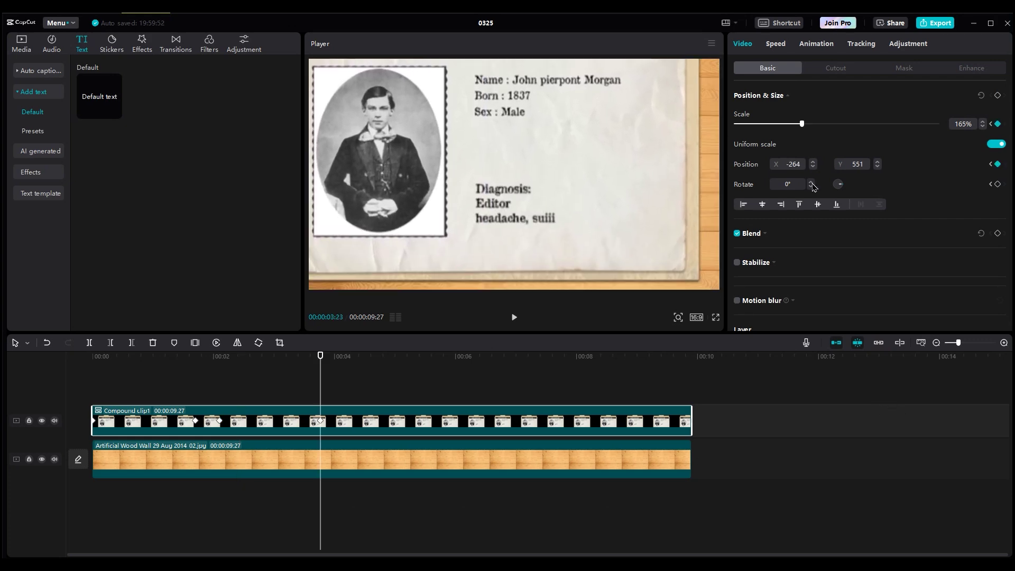
pyautogui.click(812, 182)
pyautogui.click(812, 183)
pyautogui.click(812, 183)
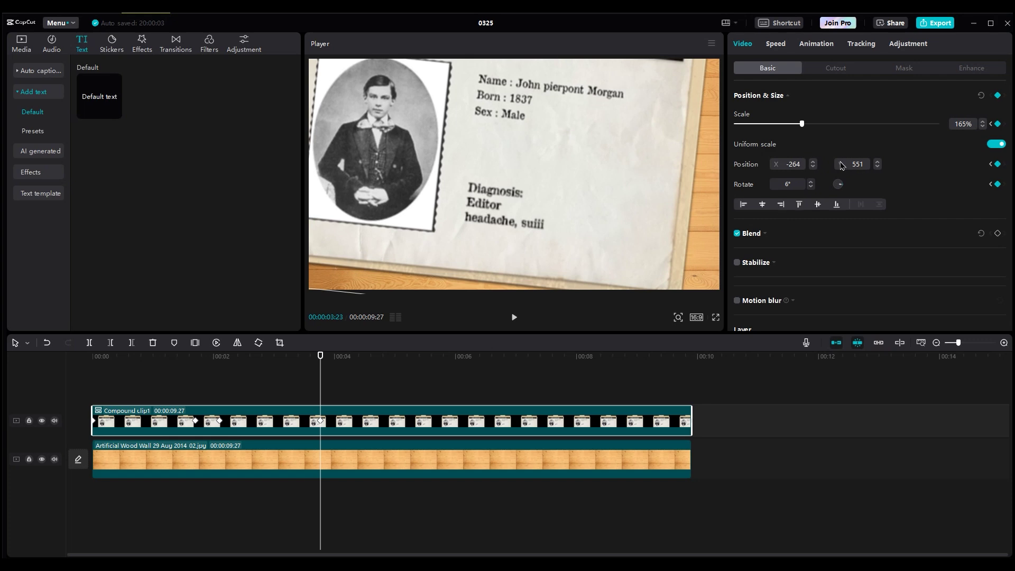
pyautogui.scroll(3, 671, 154)
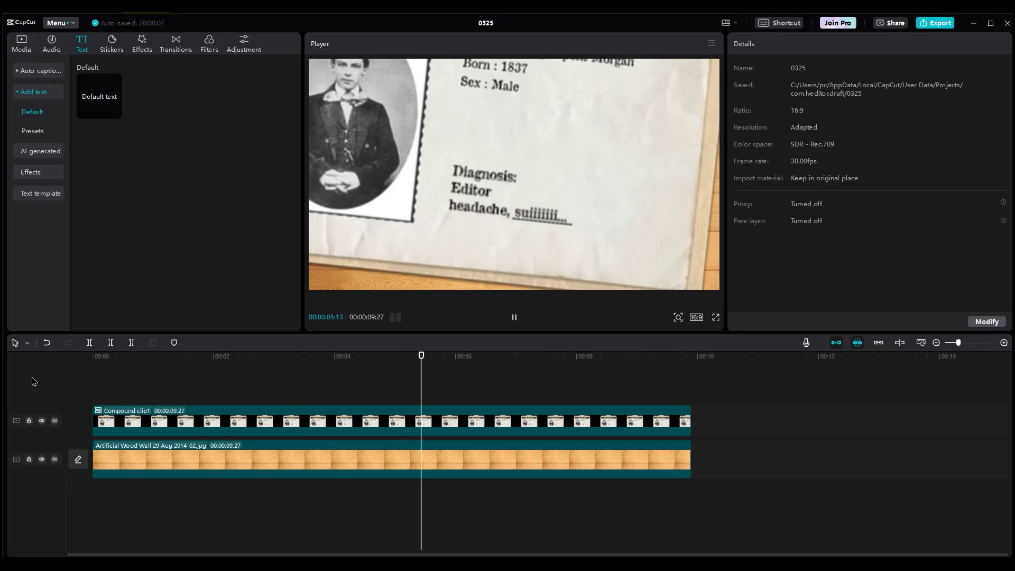
# Add a Position & Size keyframe that holds the zoomed-in folder pose and shift it to about 5.5 seconds
pyautogui.click(438, 427)
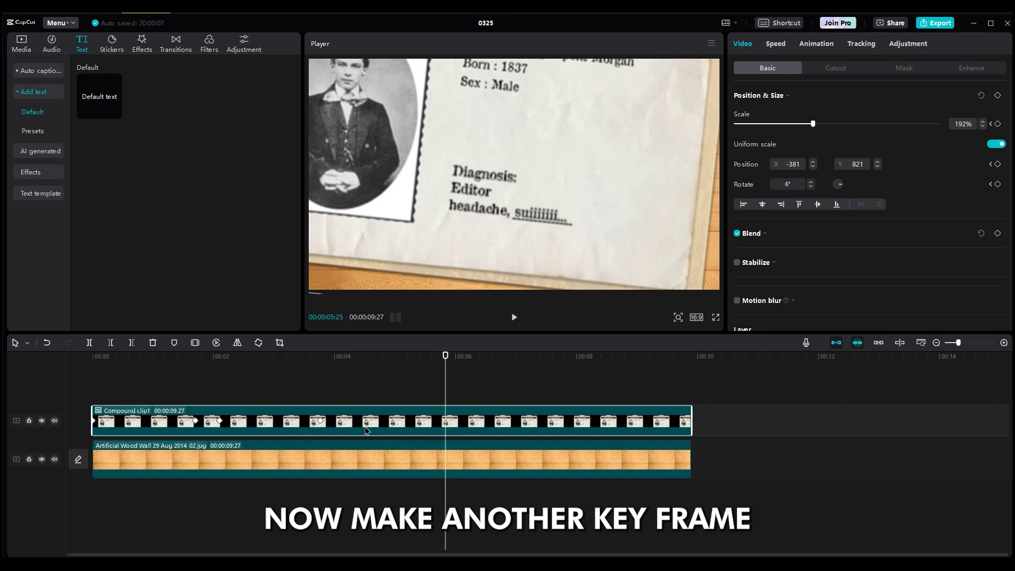
pyautogui.click(998, 96)
pyautogui.moveTo(447, 422); pyautogui.dragTo(426, 422)
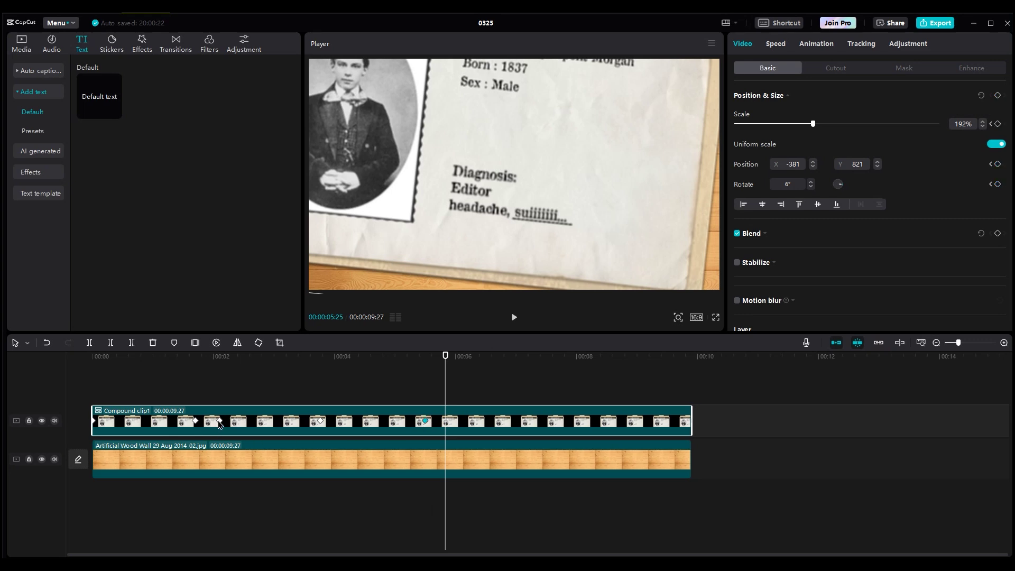
# Copy the folder's full-view keyframe from about 2 seconds, paste it at about 6.5 seconds and preview the zoom-out
pyautogui.click(219, 422)
pyautogui.hotkey('ctrl', 'c')
pyautogui.click(487, 359)
pyautogui.hotkey('ctrl', 'v')
pyautogui.click(419, 367)
pyautogui.press('space')
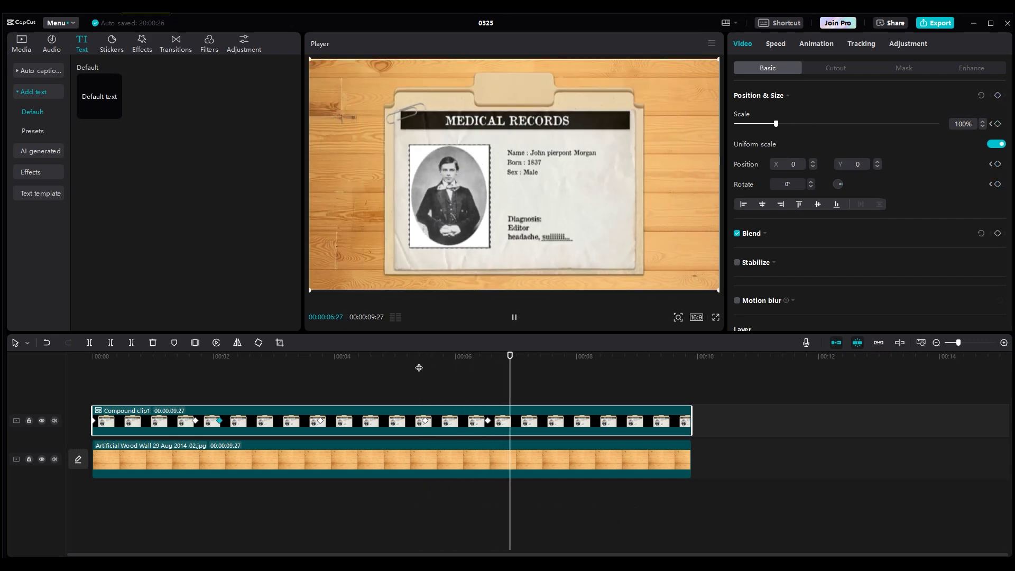
# Show the folder clip's keyframe animation graphs and ease the Scale curve into its final keyframe
pyautogui.rightClick(291, 421)
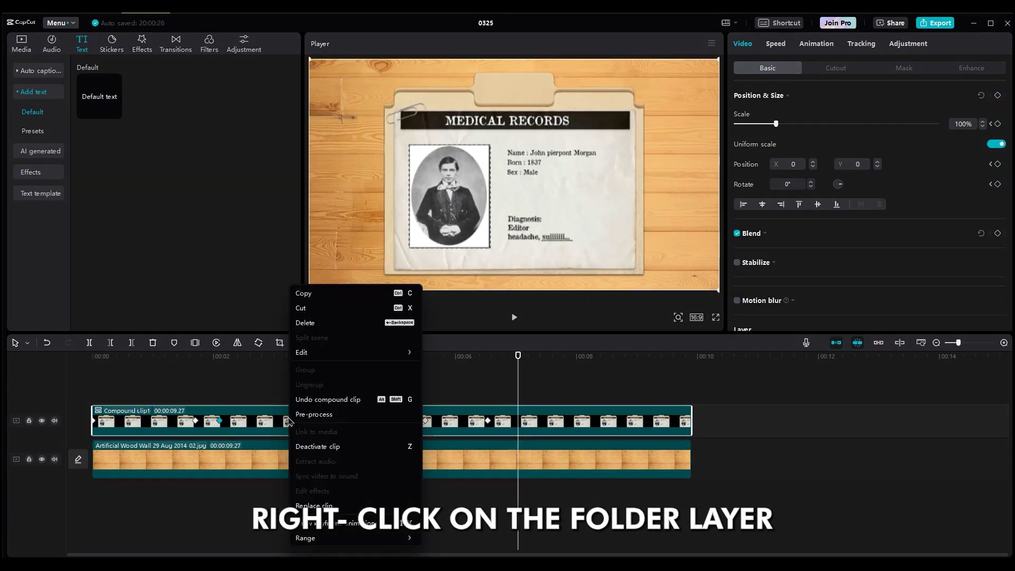
pyautogui.click(338, 523)
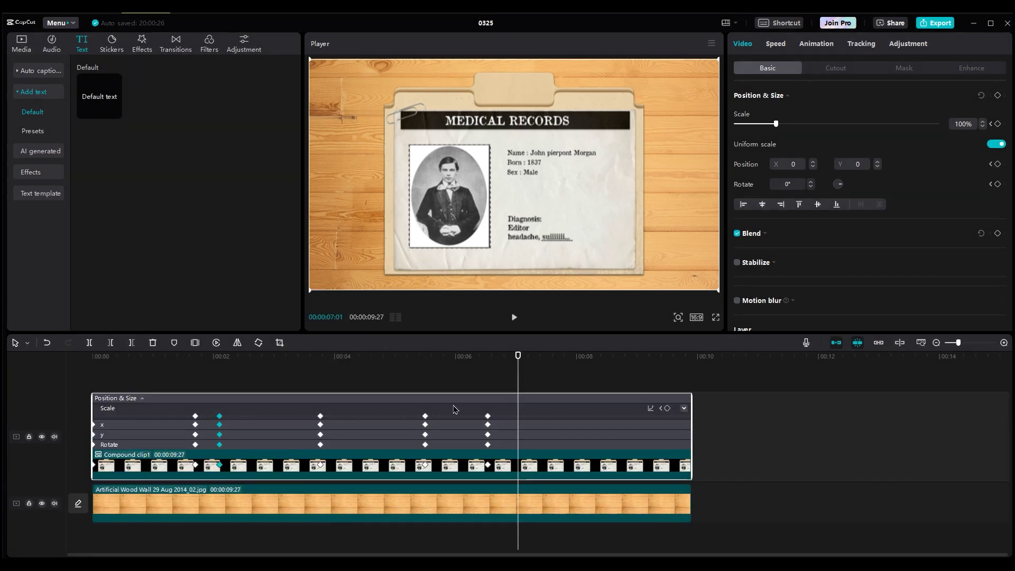
pyautogui.click(684, 408)
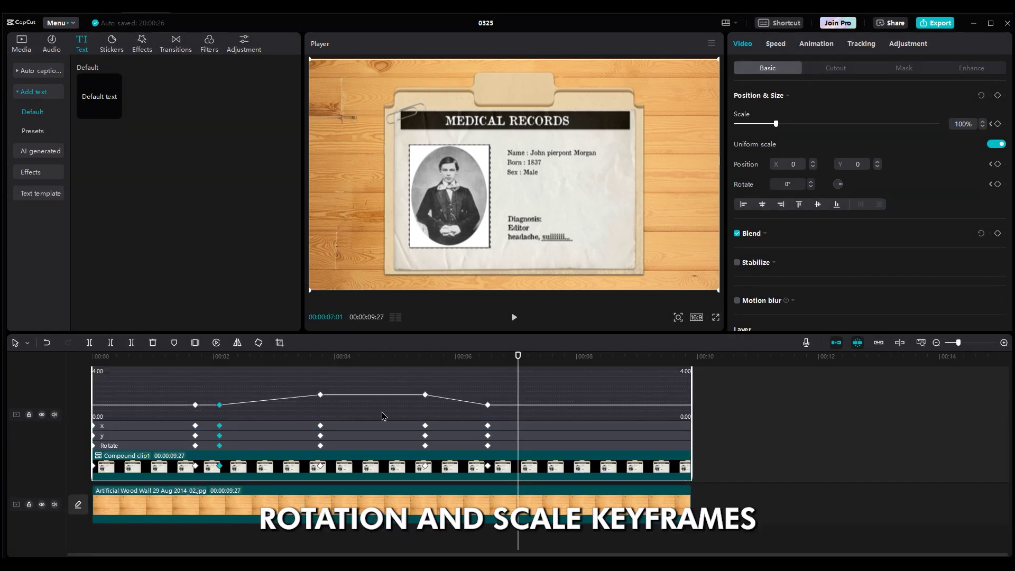
pyautogui.scroll(3, 382, 416)
pyautogui.click(487, 450)
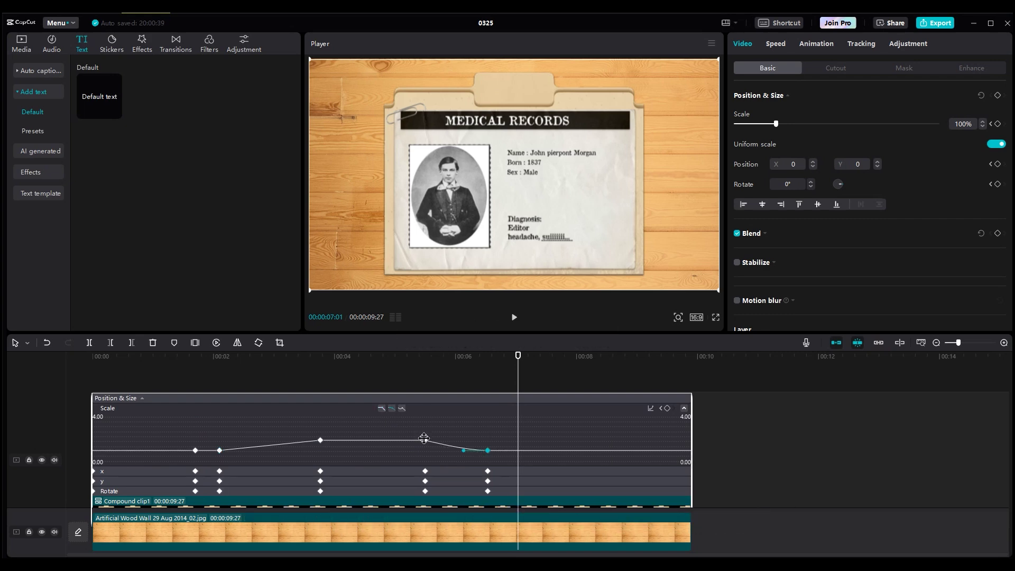
pyautogui.click(684, 408)
# Ease the folder's X and Y position curves between their keyframes
pyautogui.click(684, 426)
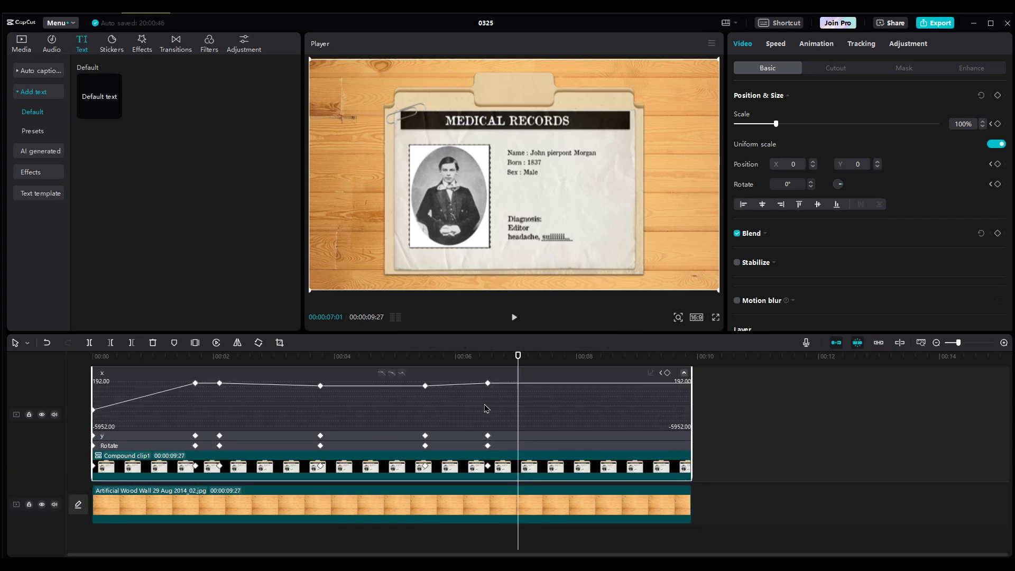
pyautogui.scroll(3, 487, 409)
pyautogui.click(195, 429)
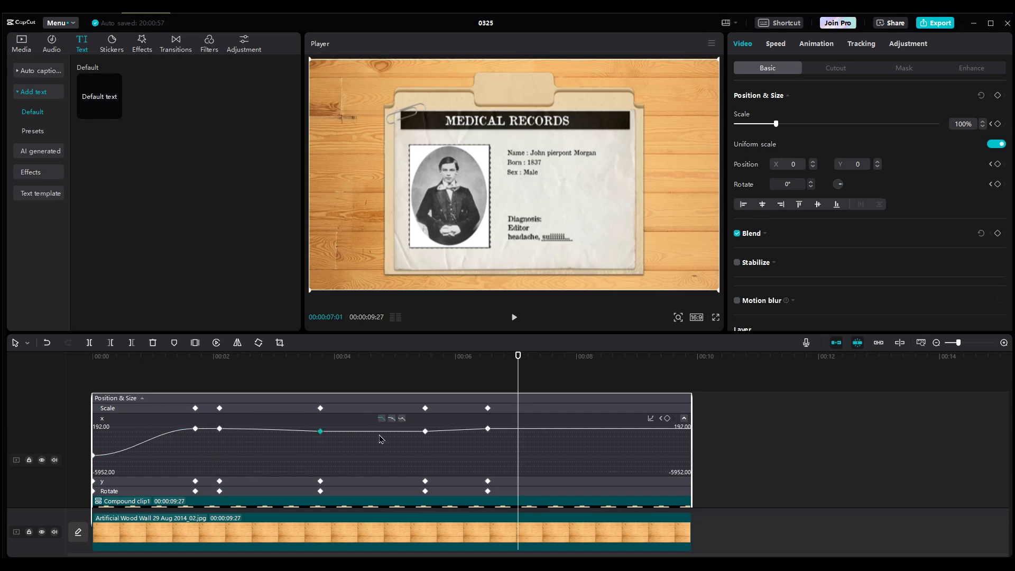
pyautogui.scroll(-1, 491, 479)
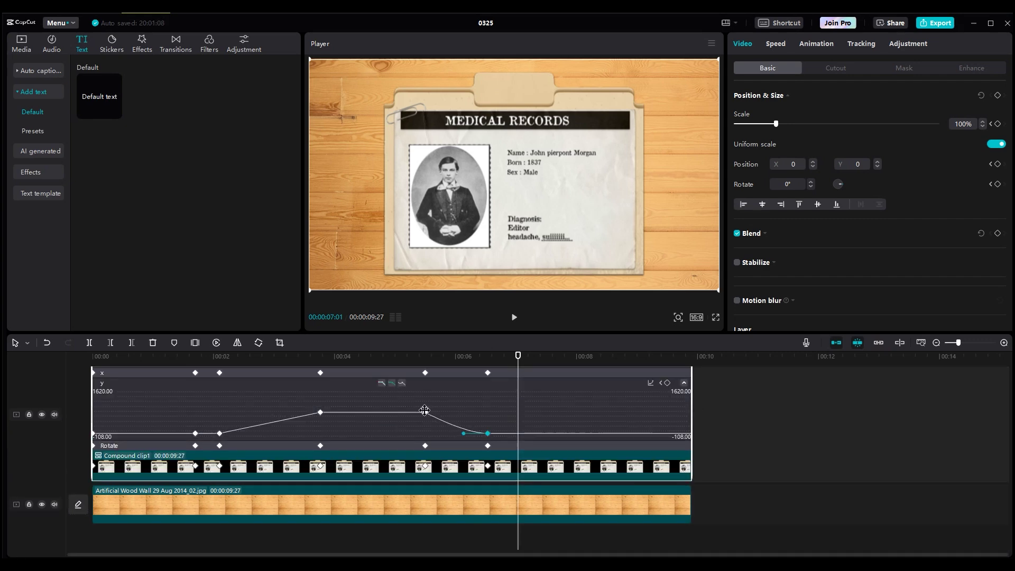
# Ease the folder's Rotate curve and play the animation from the timeline start
pyautogui.scroll(-1, 316, 450)
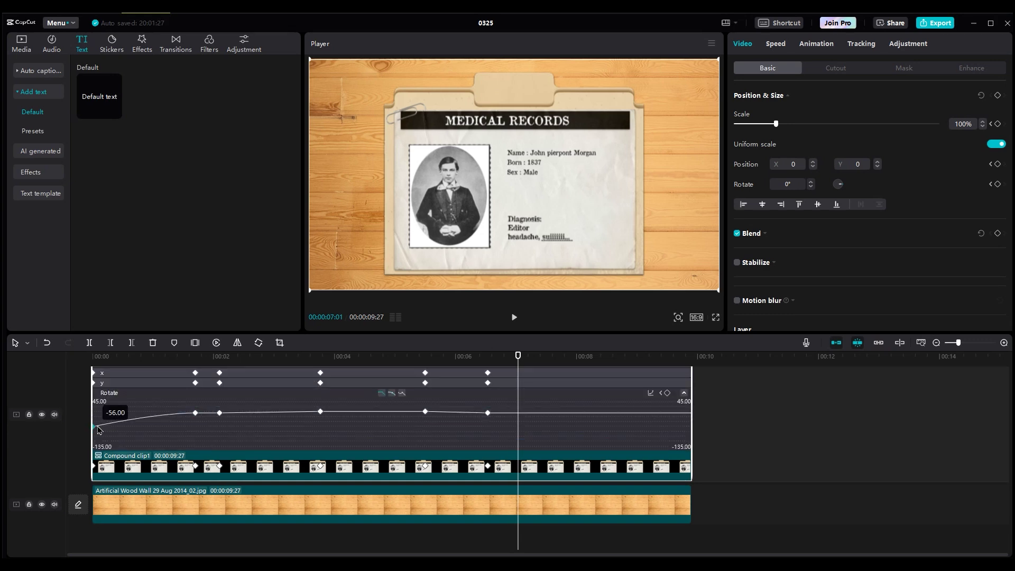
pyautogui.click(392, 392)
pyautogui.scroll(1, 392, 397)
pyautogui.moveTo(180, 357); pyautogui.dragTo(93, 372)
pyautogui.press('space')
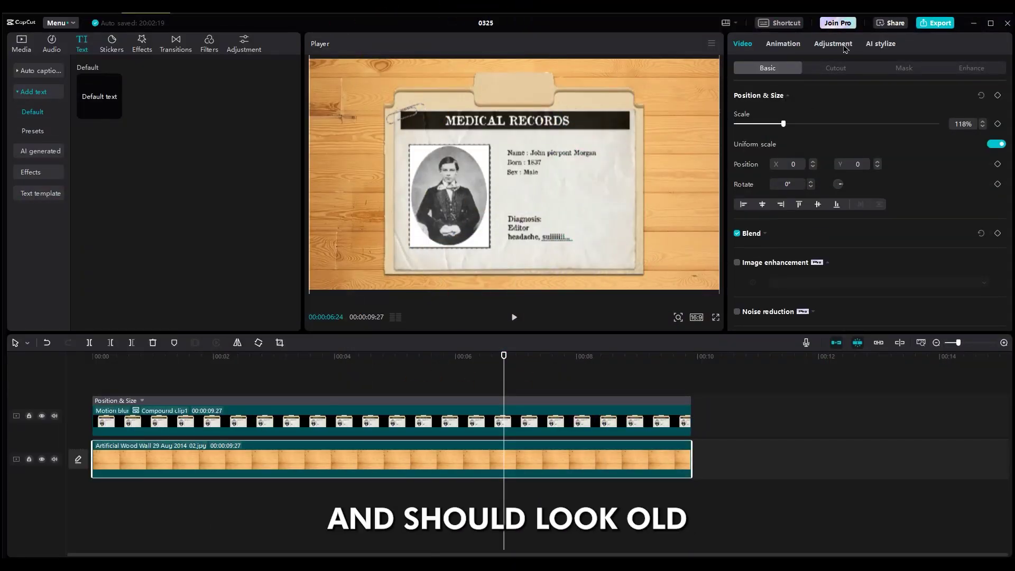
# Adjust the wood background to saturation -19, brightness -11, highlight -26, shadow -22, whites -12 and blacks -5
pyautogui.click(833, 44)
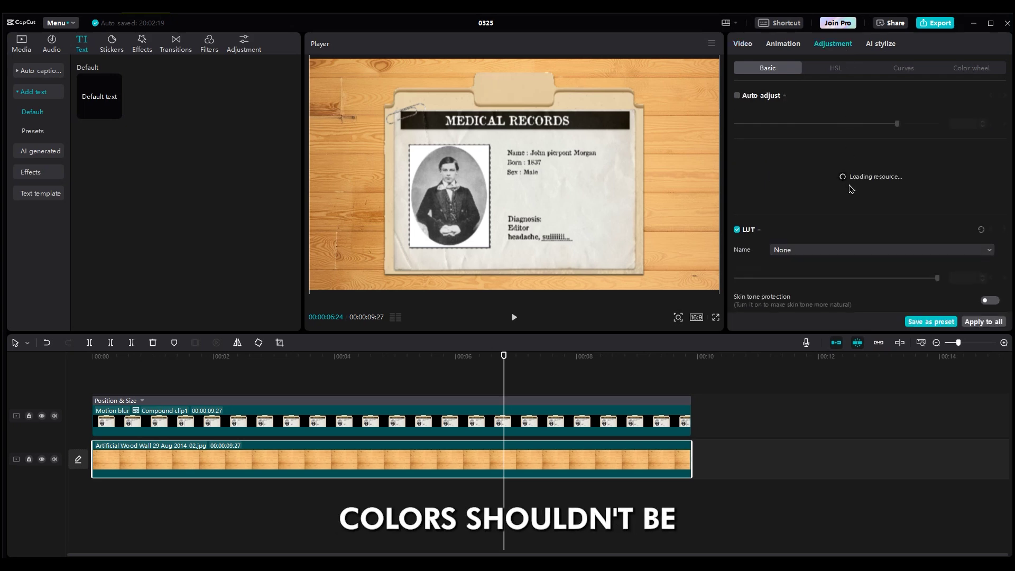
pyautogui.scroll(-3, 838, 217)
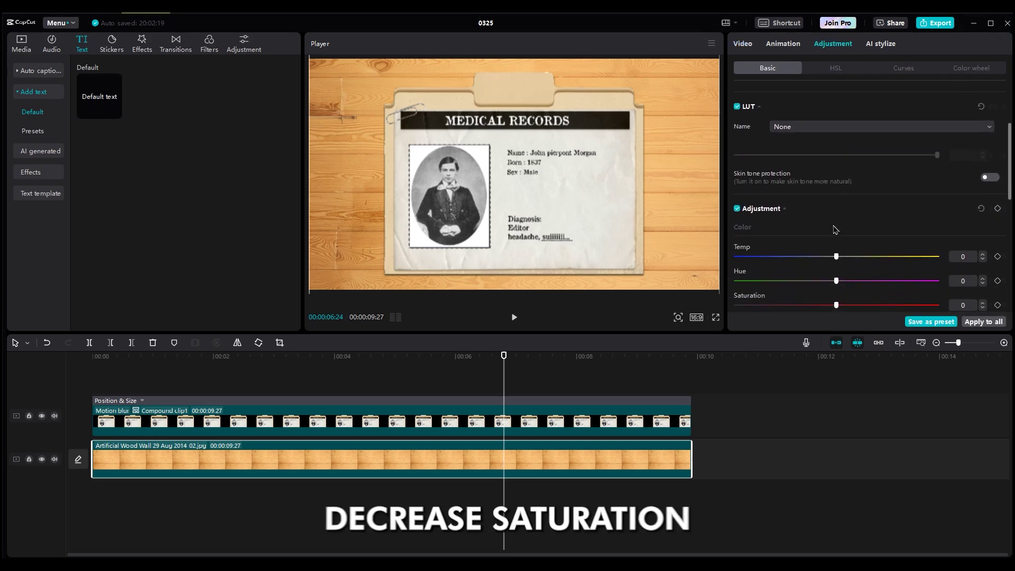
pyautogui.scroll(-5, 832, 233)
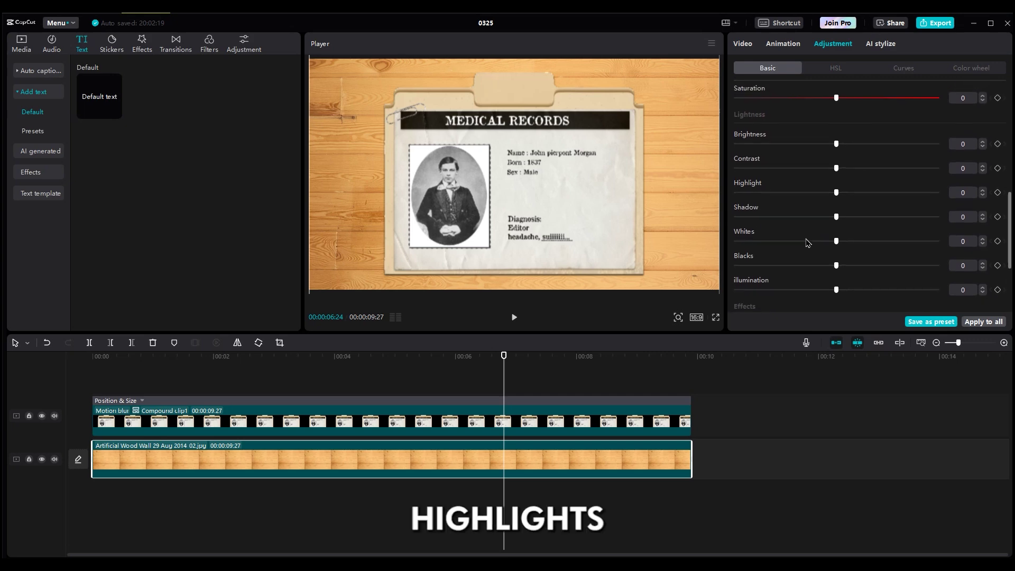
pyautogui.moveTo(821, 147); pyautogui.dragTo(815, 144)
pyautogui.moveTo(821, 192); pyautogui.dragTo(784, 196)
pyautogui.moveTo(836, 217); pyautogui.dragTo(823, 267)
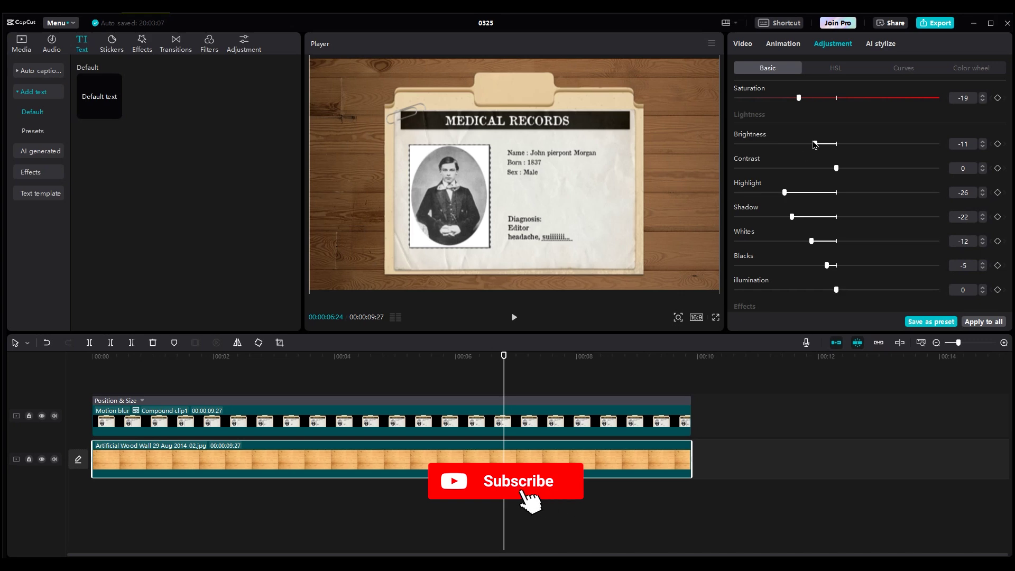
# Darken the wood background's brightness further and set illumination -50, sharpen 11, clarity 57 and particles 23
pyautogui.moveTo(809, 144); pyautogui.dragTo(770, 144)
pyautogui.scroll(-1, 832, 259)
pyautogui.moveTo(751, 251)
pyautogui.mouseDown()
pyautogui.moveTo(775, 253)
pyautogui.moveTo(736, 253)
pyautogui.moveTo(761, 237)
pyautogui.mouseUp()
pyautogui.scroll(-2, 813, 280)
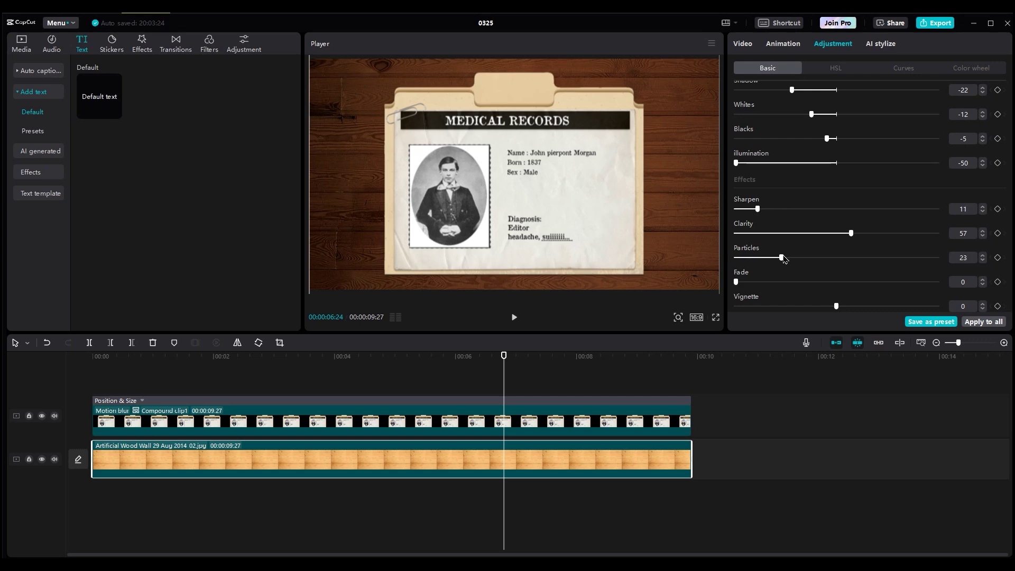
# Give the wood background a slight vignette and a cooler, duller tone, then select the folder clip near the timeline start
pyautogui.moveTo(832, 309)
pyautogui.mouseDown()
pyautogui.moveTo(870, 308)
pyautogui.moveTo(841, 308)
pyautogui.moveTo(852, 306)
pyautogui.mouseUp()
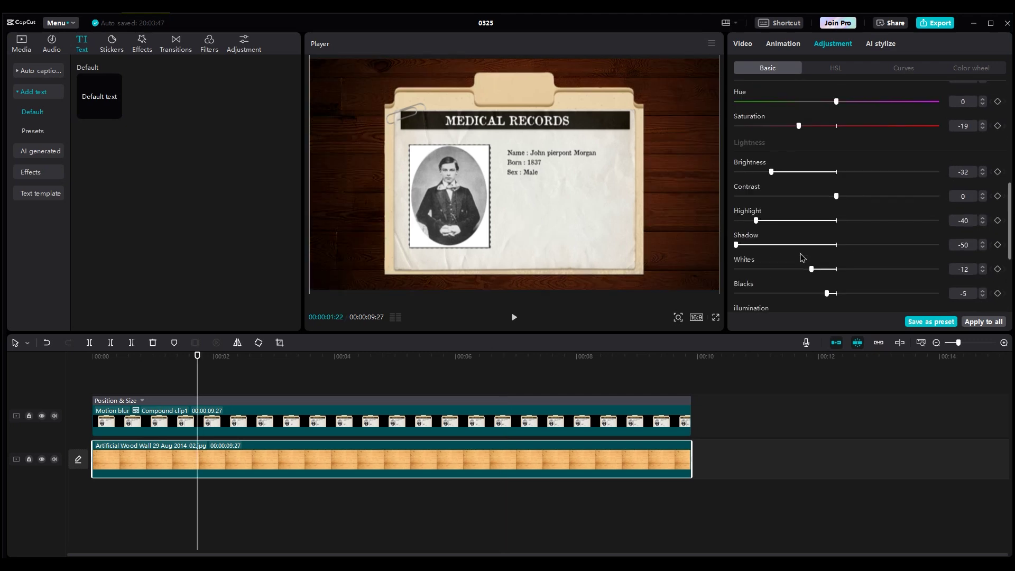
pyautogui.scroll(5, 811, 256)
pyautogui.moveTo(836, 228); pyautogui.dragTo(771, 230)
pyautogui.moveTo(197, 365); pyautogui.dragTo(67, 375)
pyautogui.click(101, 416)
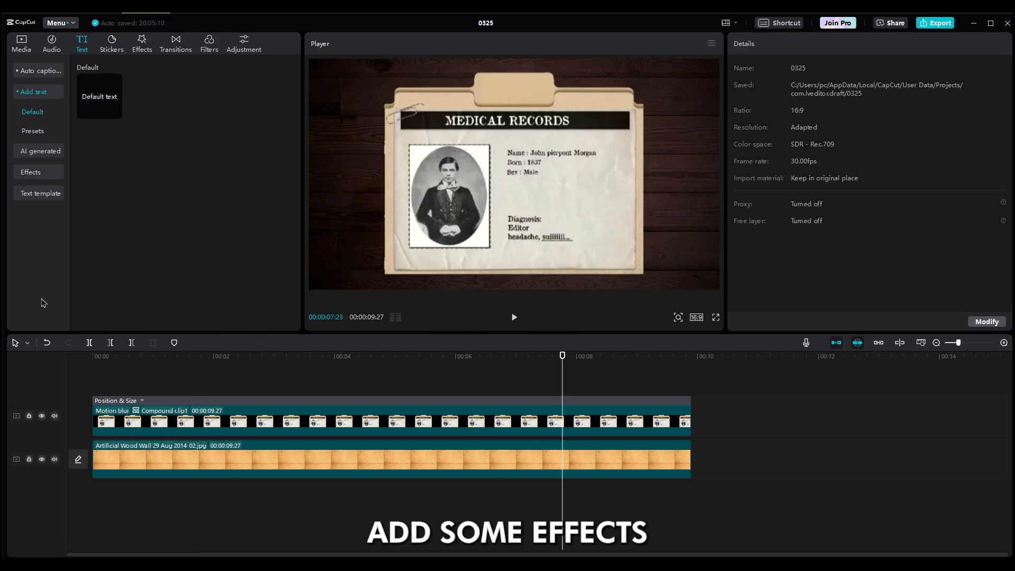
# Apply the Old 1 texture effect to the wood background clip, reduce its settings and preview the result
pyautogui.click(142, 45)
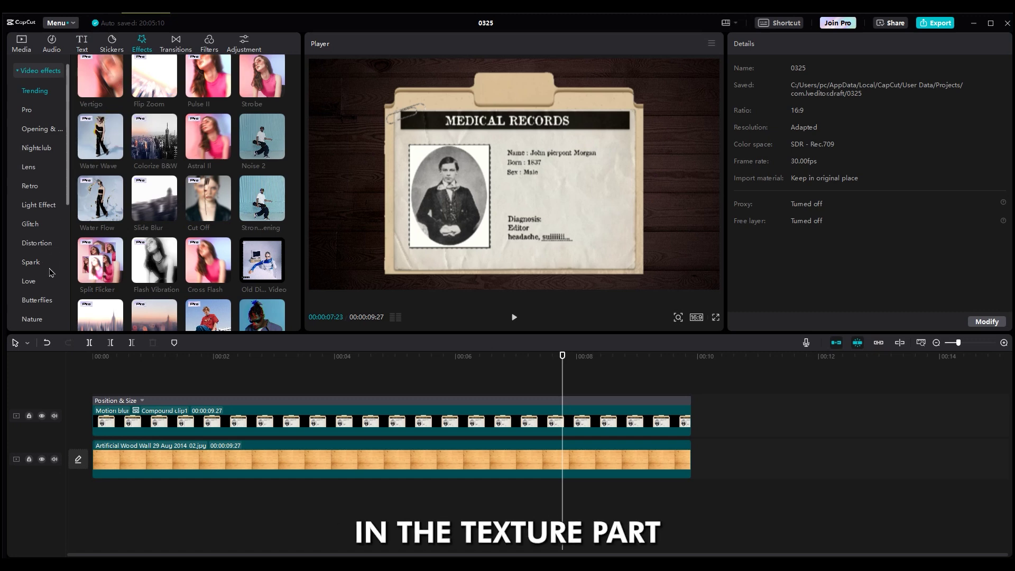
pyautogui.scroll(-1, 50, 273)
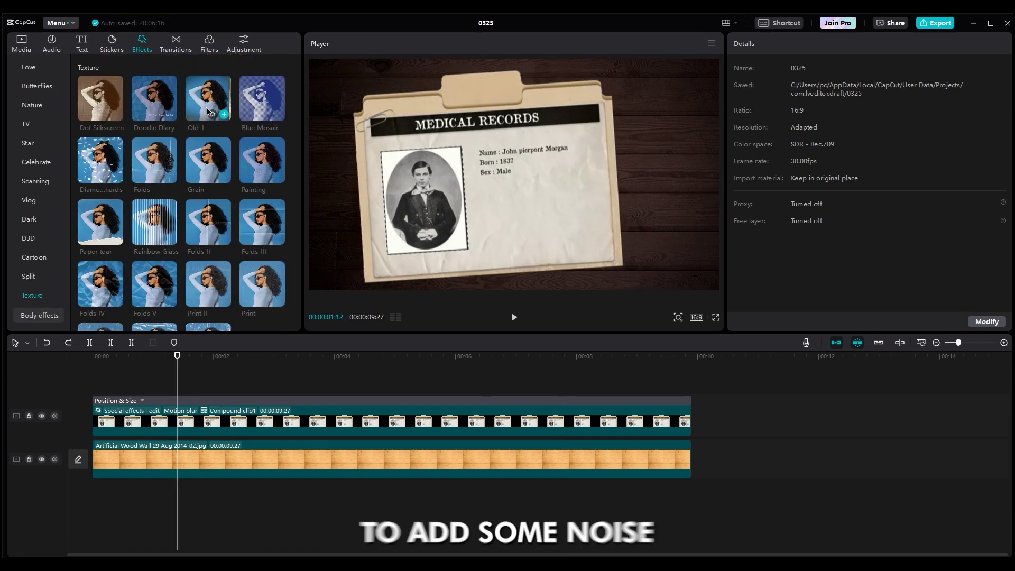
pyautogui.moveTo(207, 111); pyautogui.dragTo(174, 454)
pyautogui.moveTo(789, 114); pyautogui.dragTo(751, 115)
pyautogui.click(765, 139)
pyautogui.click(137, 365)
pyautogui.press('space')
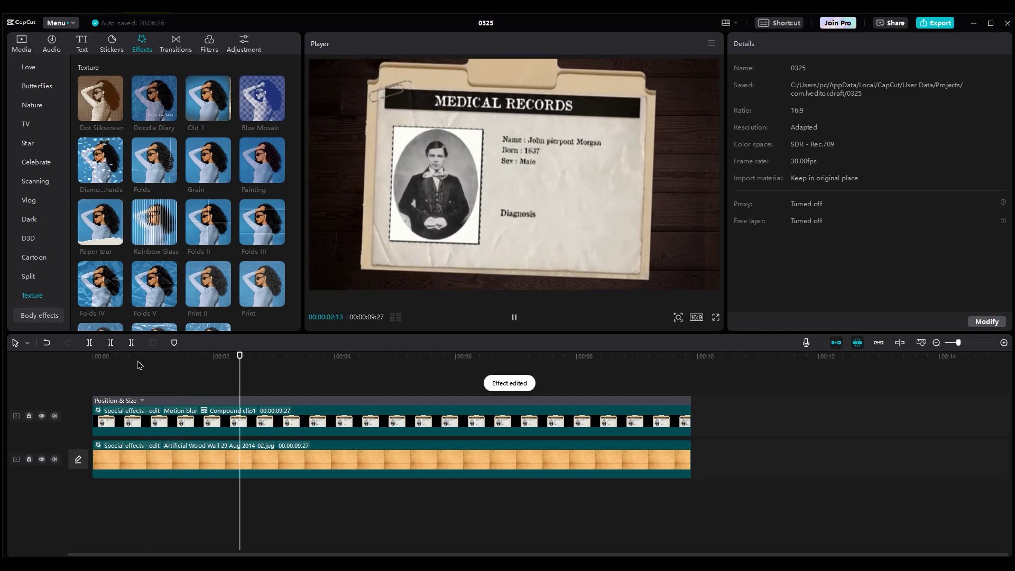
pyautogui.press('space')
# Add the Hazy lens effect above the folder clip around the zoom-in and preview it
pyautogui.scroll(3, 41, 259)
pyautogui.click(31, 146)
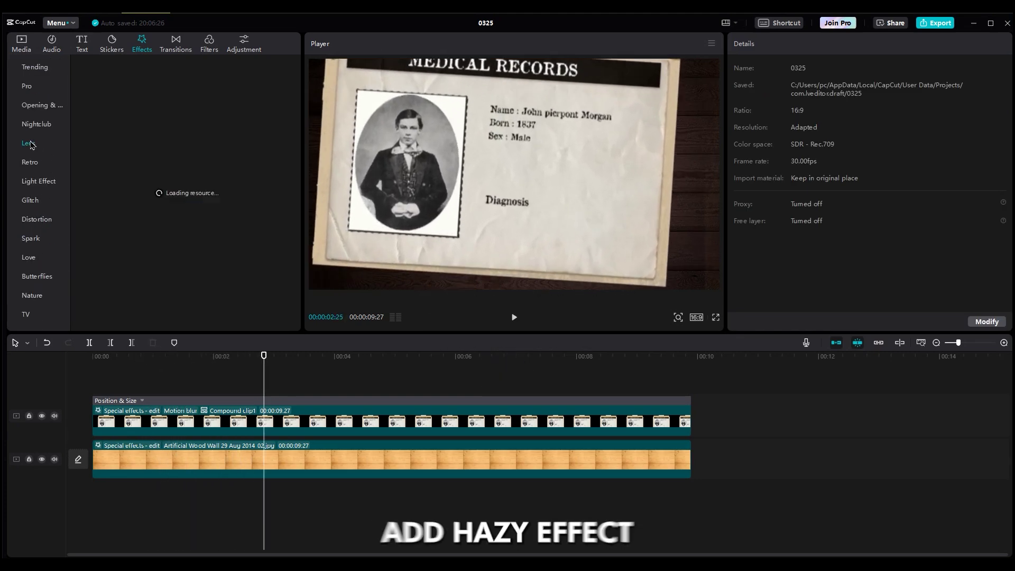
pyautogui.scroll(-5, 206, 264)
pyautogui.moveTo(243, 142); pyautogui.dragTo(280, 402)
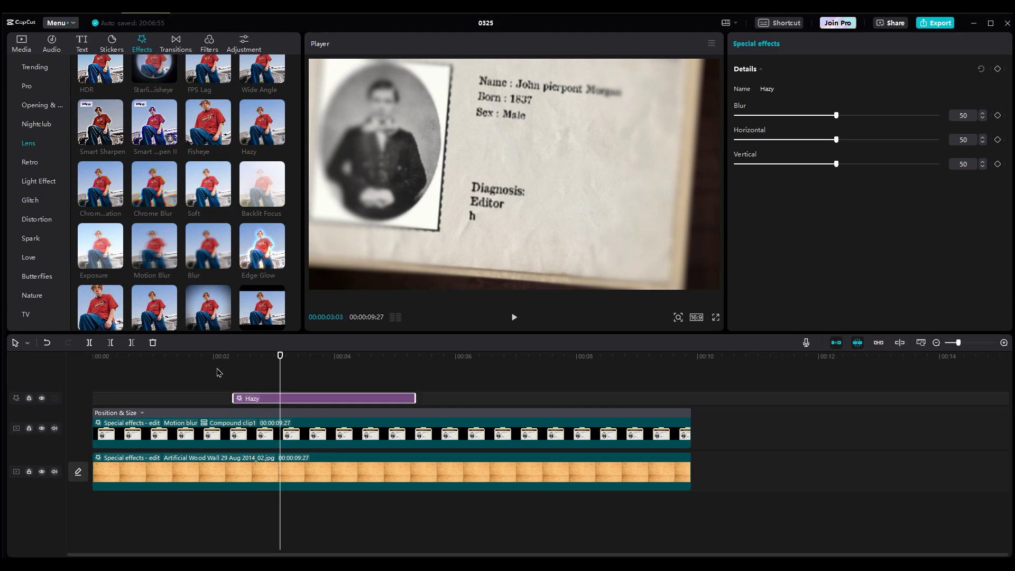
pyautogui.click(214, 376)
pyautogui.press('space')
pyautogui.press('space')
pyautogui.press('space')
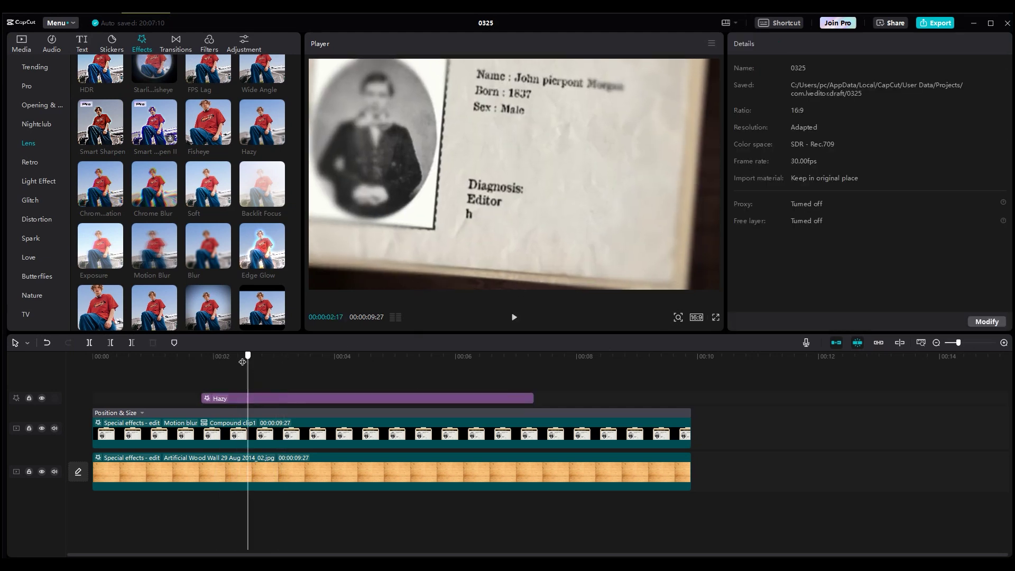
# Keyframe the Hazy effect's Blur from 0 at 00:00:01:28 to 50 at 00:00:02:19 and preview it
pyautogui.moveTo(242, 362); pyautogui.dragTo(253, 371)
pyautogui.click(245, 399)
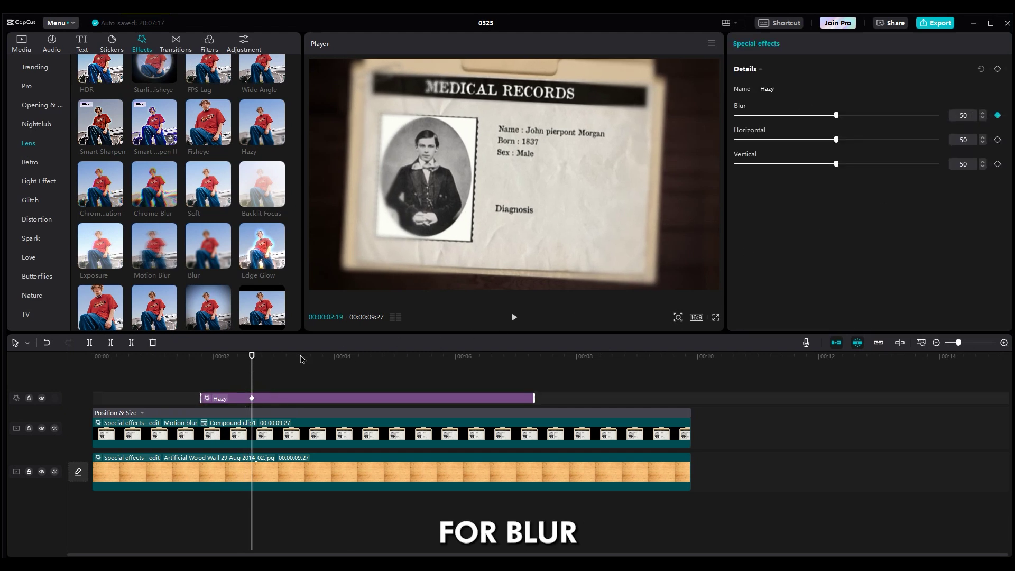
pyautogui.click(209, 359)
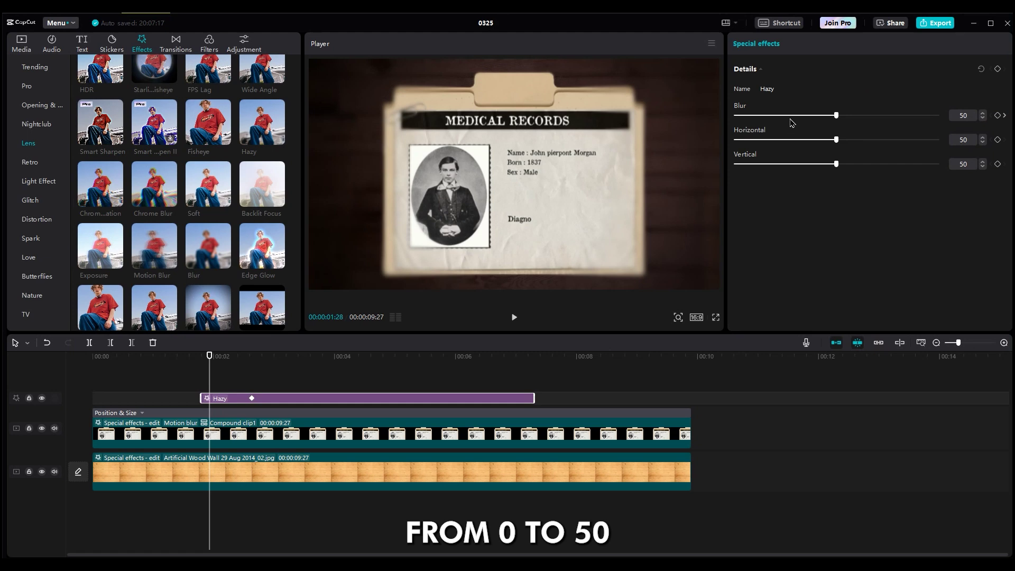
pyautogui.click(186, 380)
pyautogui.press('space')
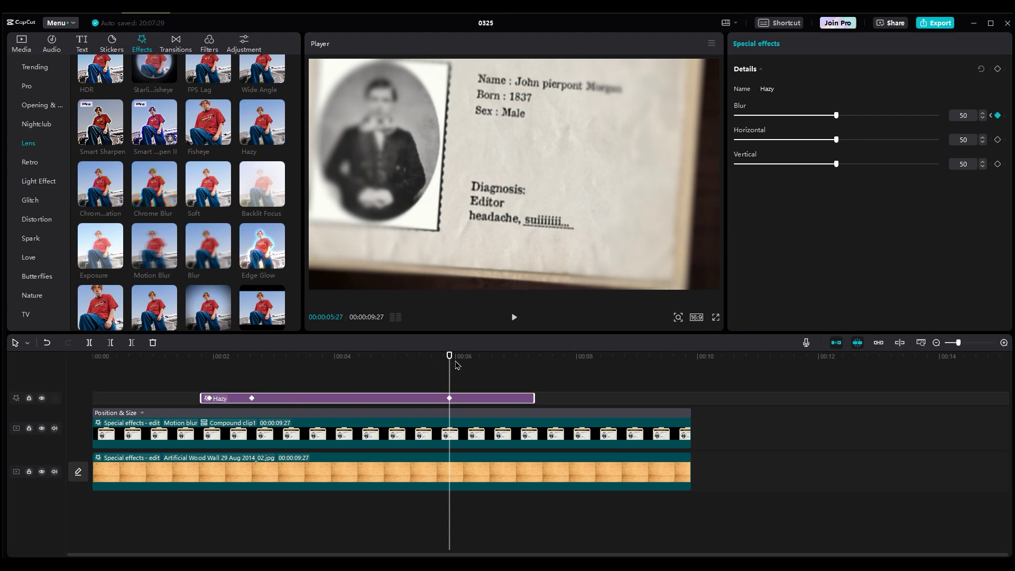
# Keyframe the Hazy effect's Blur from about 5.9 seconds down to 0 at 00:00:06:12 and preview the fade-out
pyautogui.moveTo(455, 365); pyautogui.dragTo(480, 365)
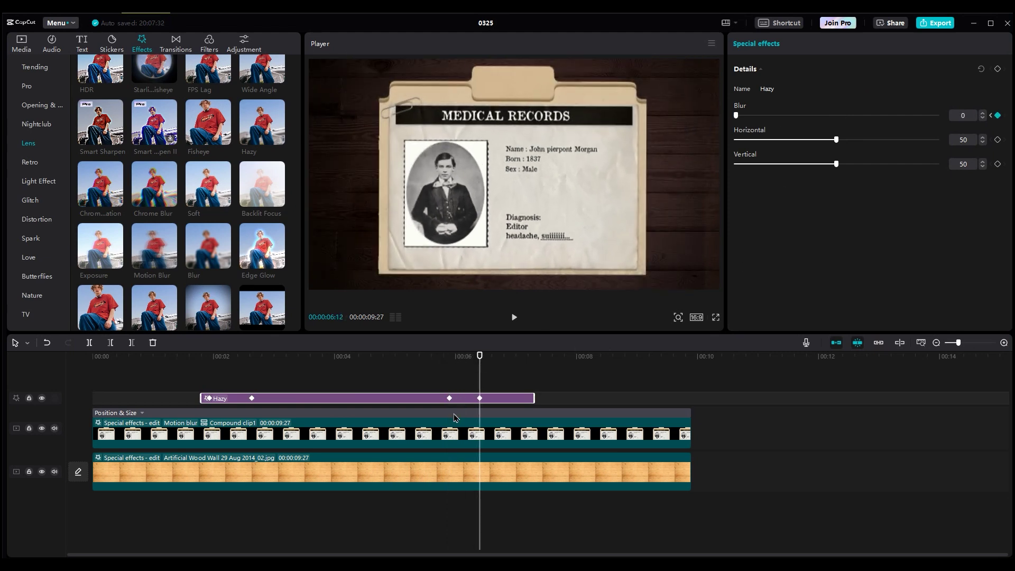
pyautogui.click(440, 386)
pyautogui.press('space')
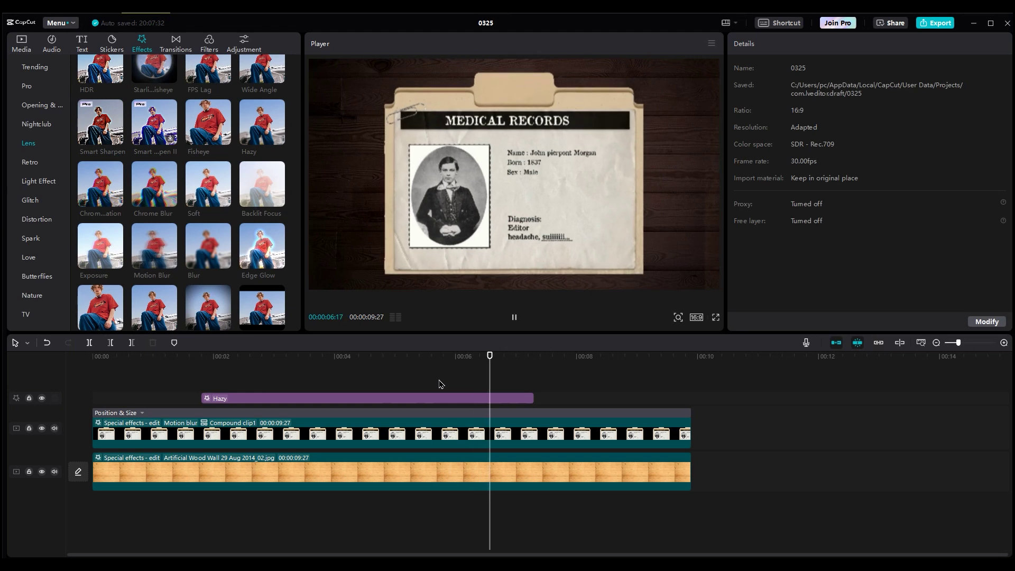
# Move the Hazy effect's third Blur keyframe later to about 6.2 seconds and replay the zoom-out
pyautogui.click(439, 384)
pyautogui.click(446, 402)
pyautogui.moveTo(449, 400); pyautogui.dragTo(470, 402)
pyautogui.click(426, 382)
pyautogui.press('space')
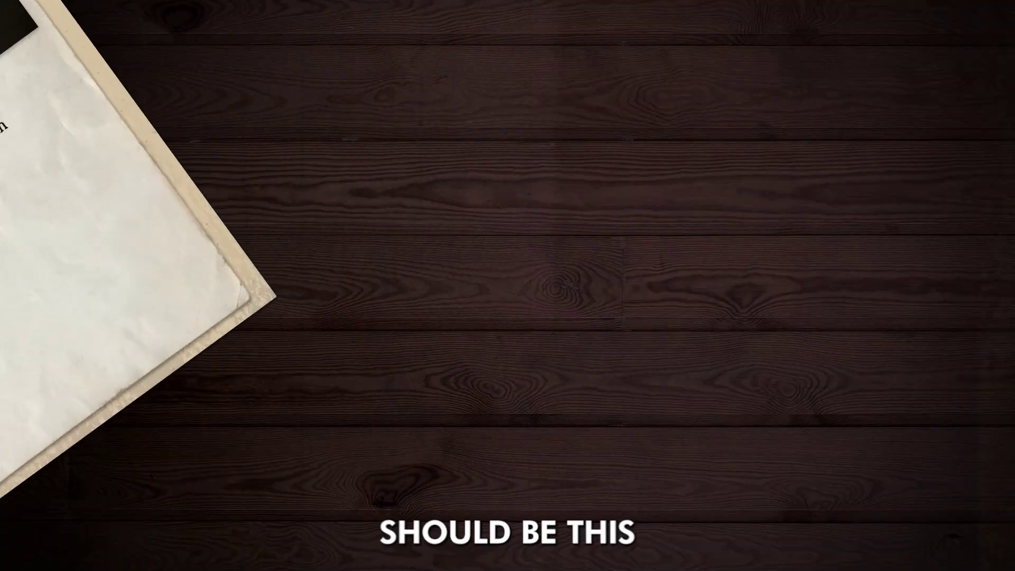